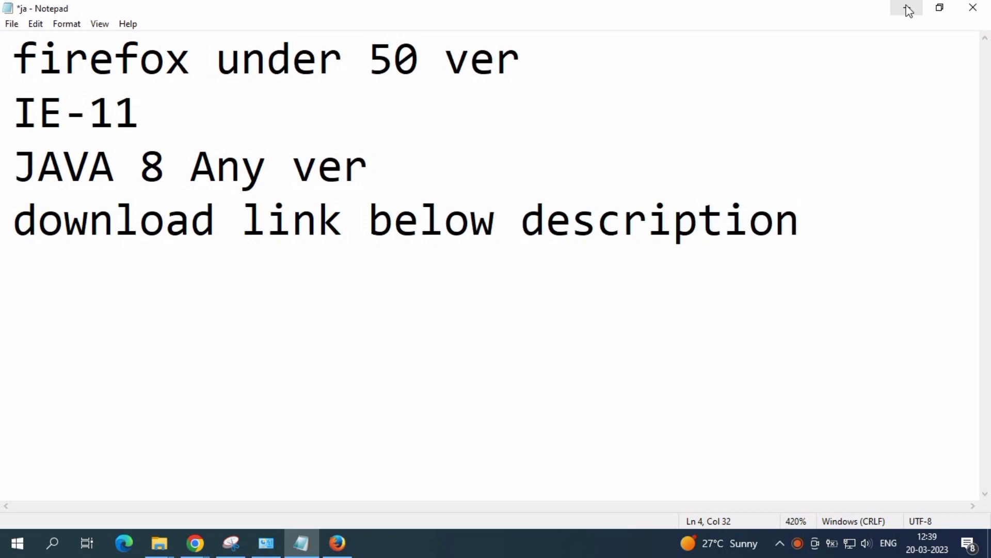
# - Append 'subscribe this chanell' and 'lets go' as new lines in the note, then minimise Notepad
pyautogui.press('Return')
pyautogui.write('sc')
pyautogui.press('BackSpace')
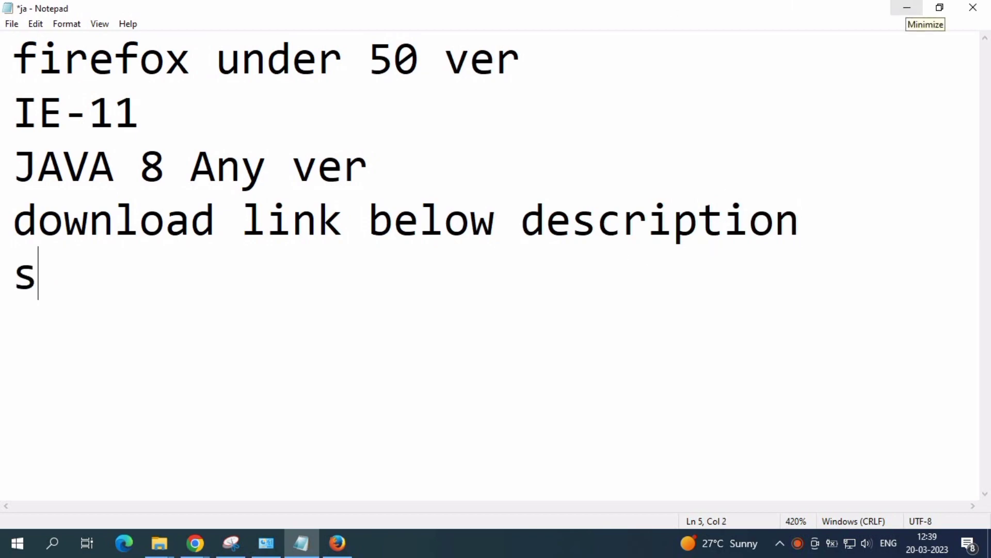
pyautogui.write('ubscrib')
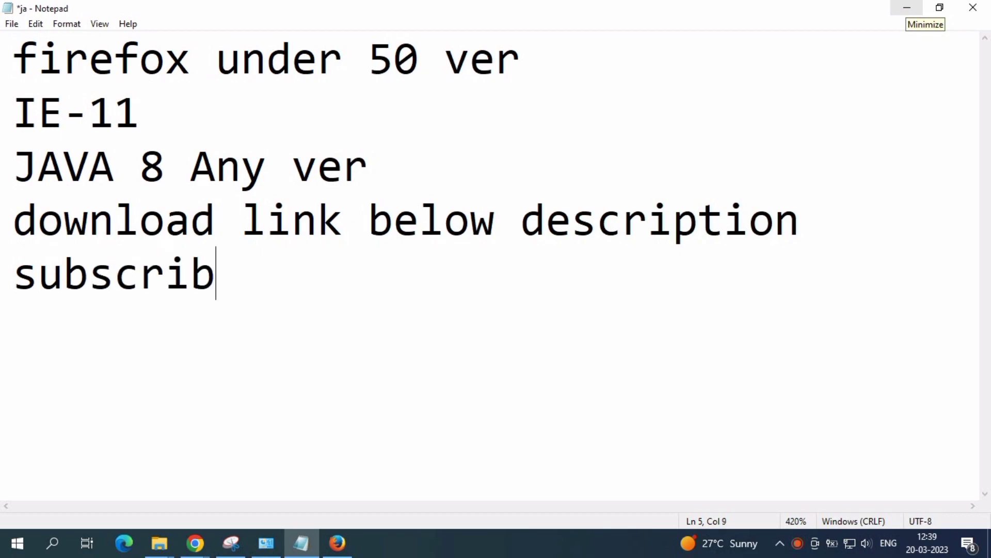
pyautogui.write('e ')
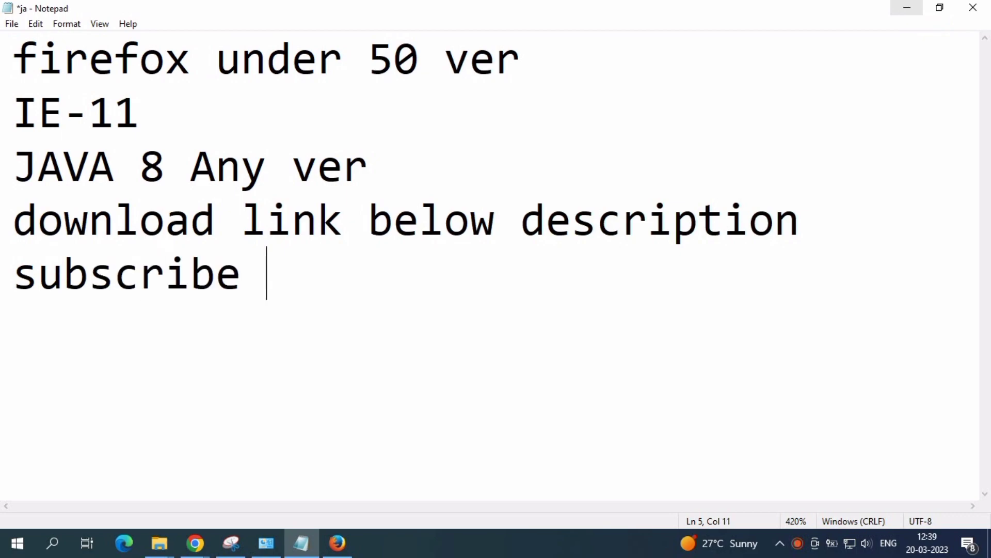
pyautogui.write('this ')
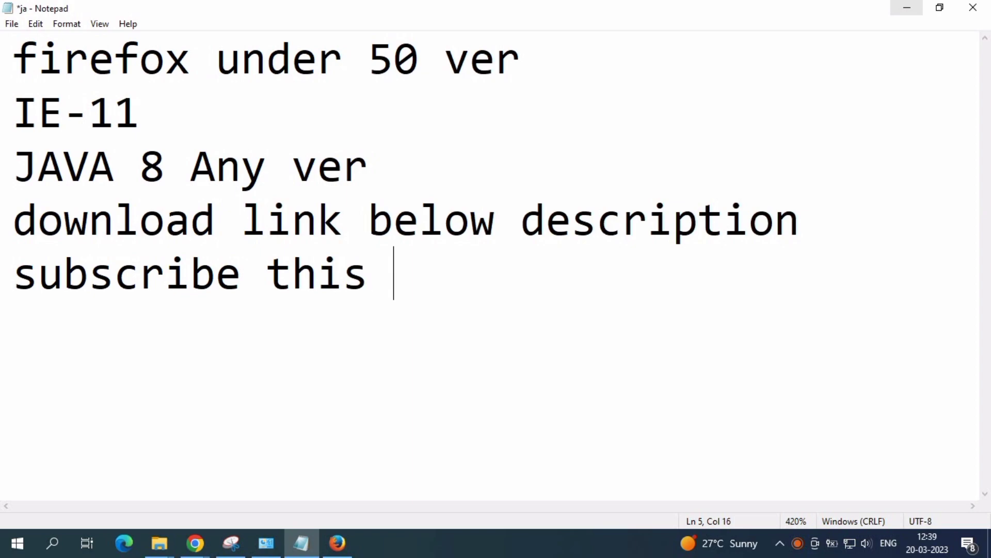
pyautogui.write('cn')
pyautogui.press('BackSpace')
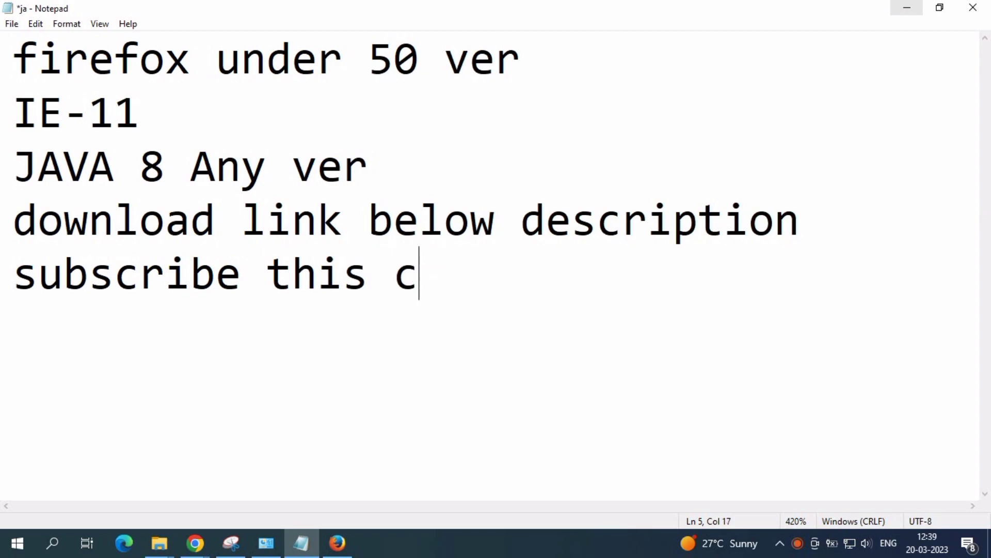
pyautogui.write('hanell')
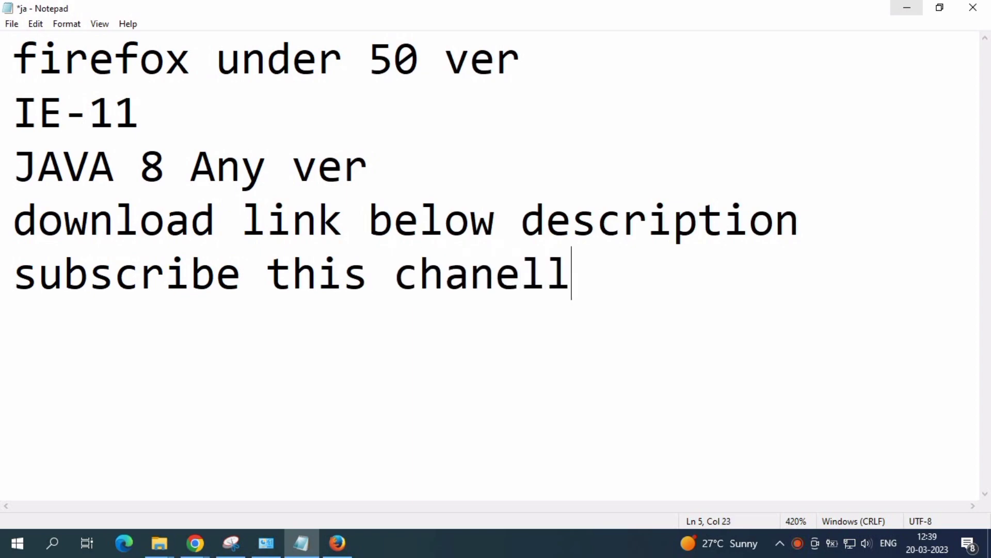
pyautogui.press('Return')
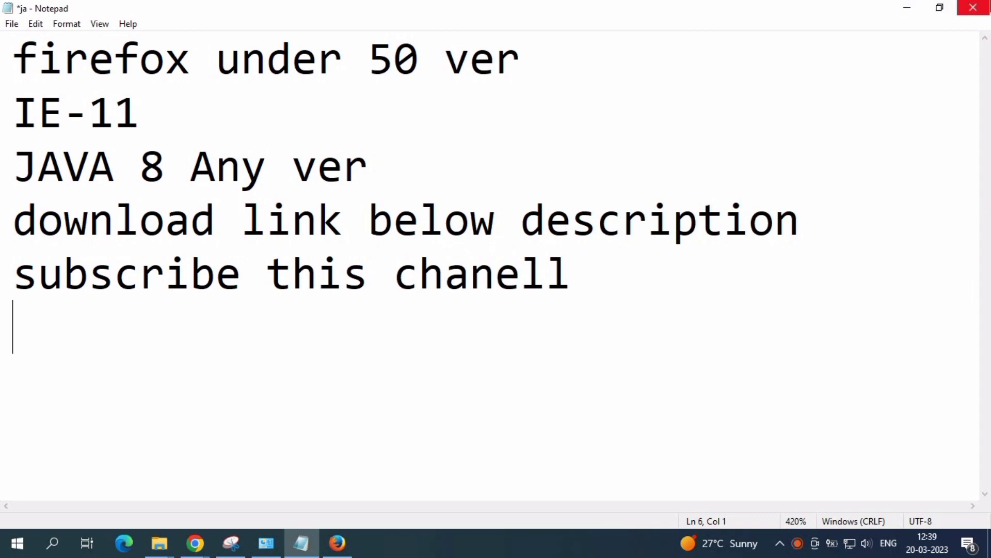
pyautogui.write('ley')
pyautogui.press('BackSpace')
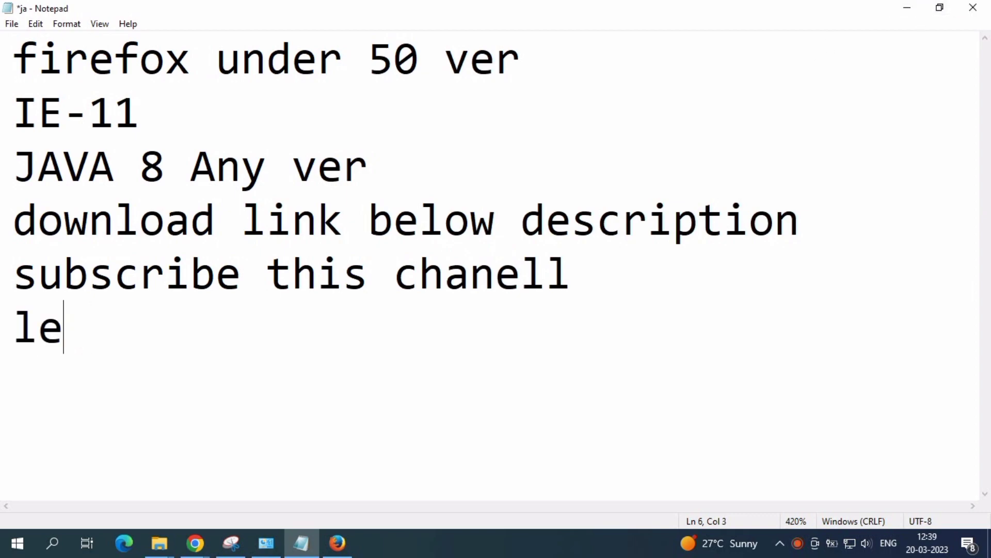
pyautogui.write('ts go')
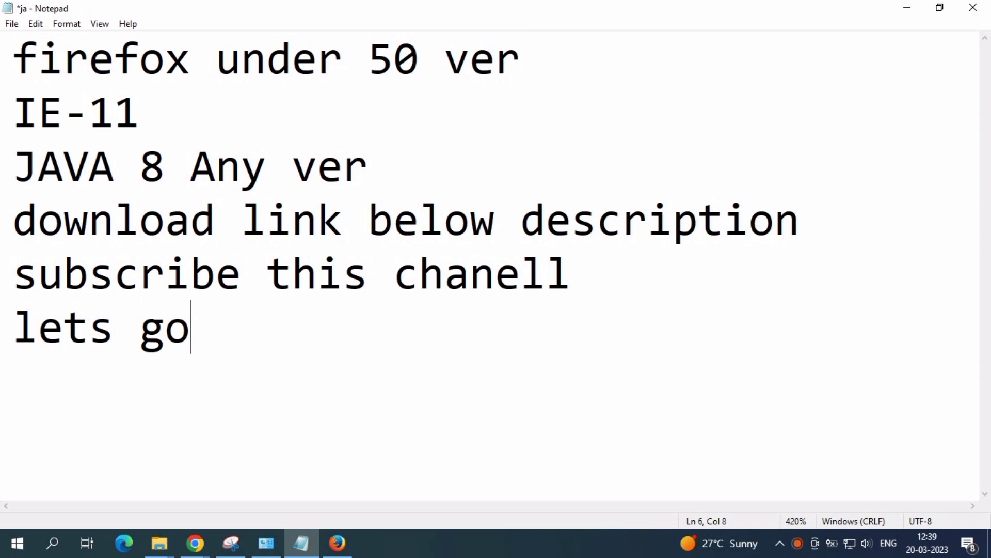
pyautogui.click(912, 9)
# - Open Programs and Features with appwiz.cpl from the Run box and maximise it
pyautogui.press('super+r')
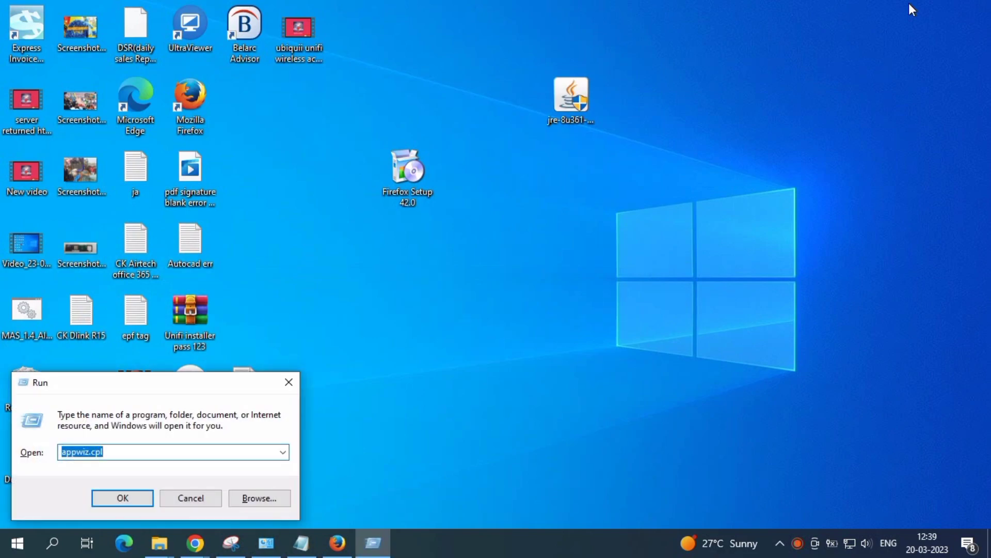
pyautogui.write('a')
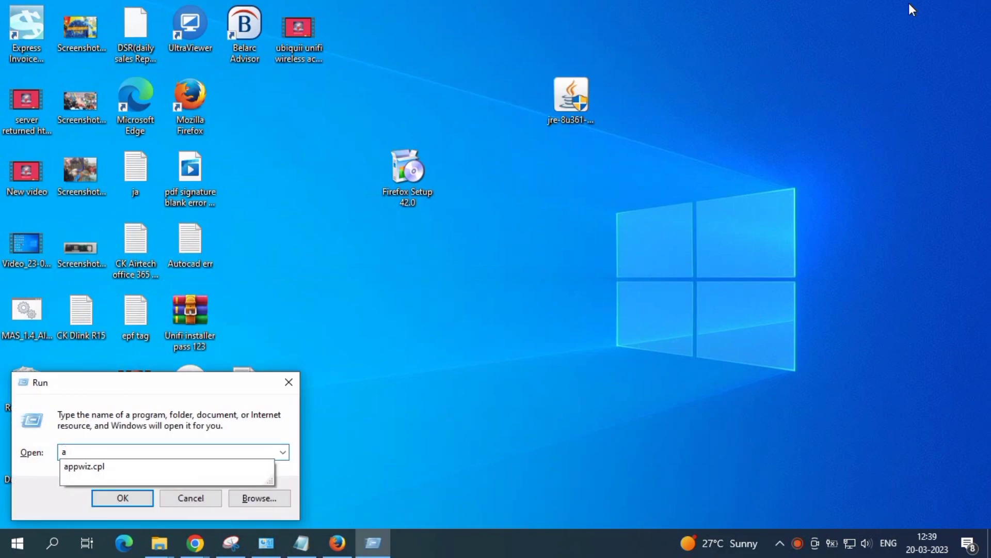
pyautogui.write('o=')
pyautogui.press('BackSpace')
pyautogui.press('BackSpace')
pyautogui.press('Down')
pyautogui.press('Return')
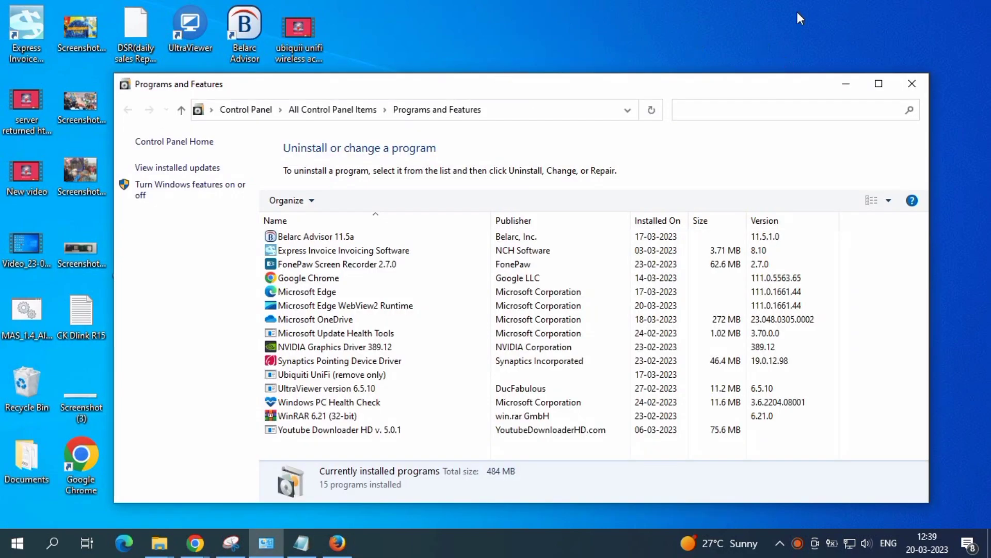
pyautogui.click(879, 83)
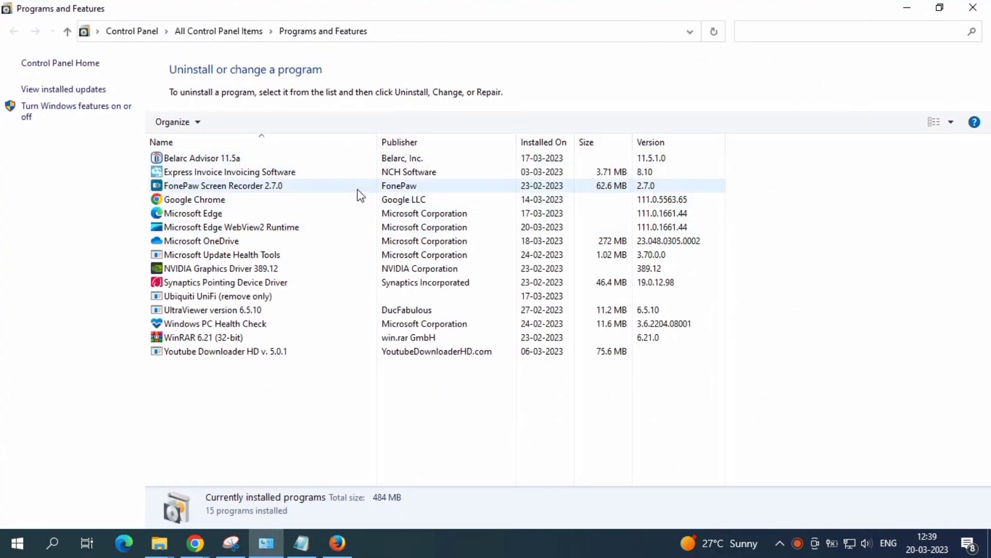
# - Refresh the installed programs list, rerun appwiz.cpl, and select Java 8 Update 361
pyautogui.rightClick(853, 273)
pyautogui.click(881, 329)
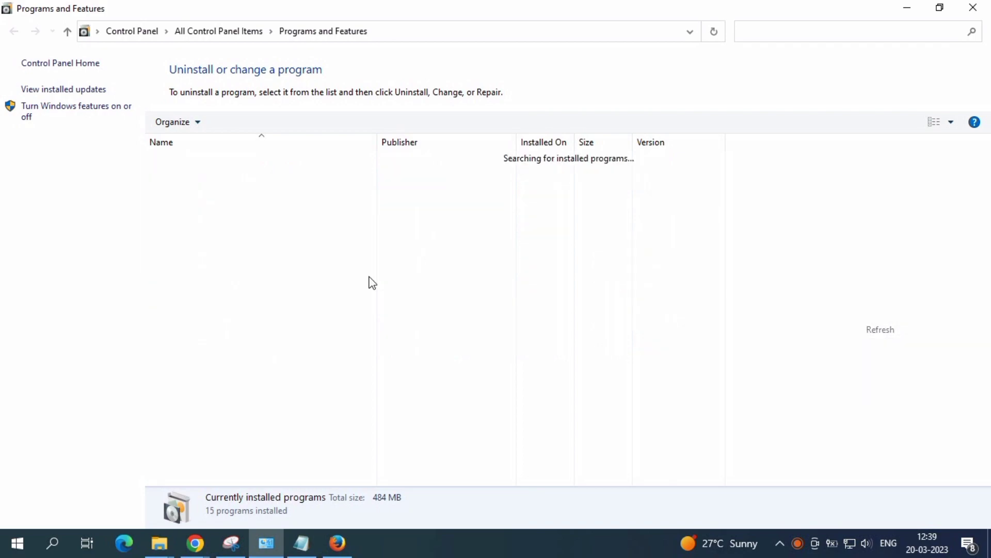
pyautogui.click(187, 214)
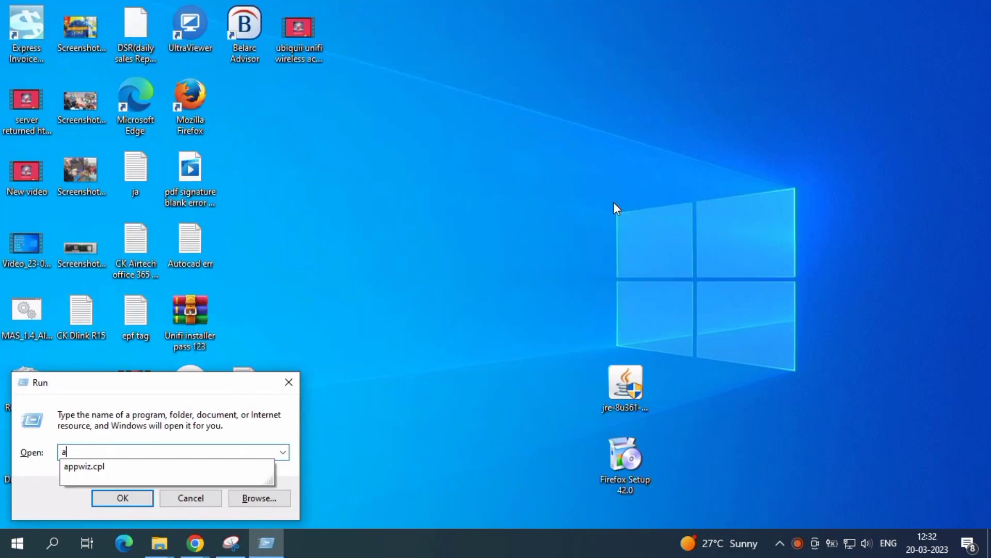
pyautogui.write('ppwiz.cpl')
pyautogui.press('Return')
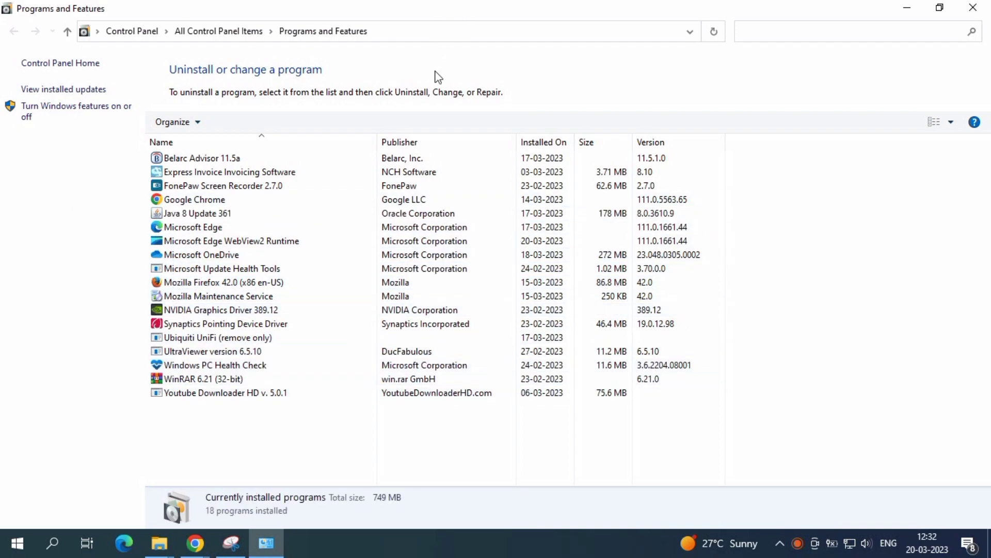
pyautogui.click(304, 218)
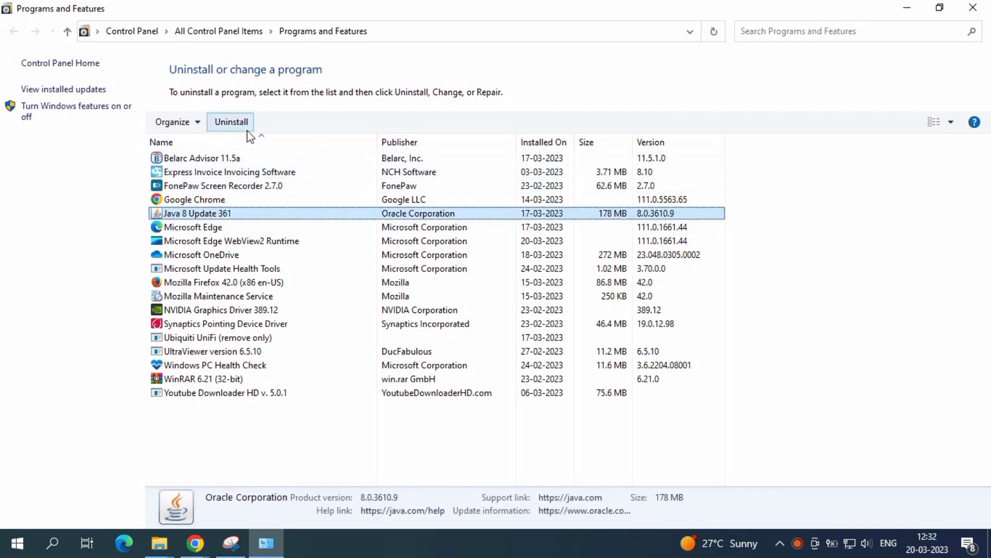
# - Uninstall the selected Java 8 Update 361, moving the removal progress box aside
pyautogui.click(247, 130)
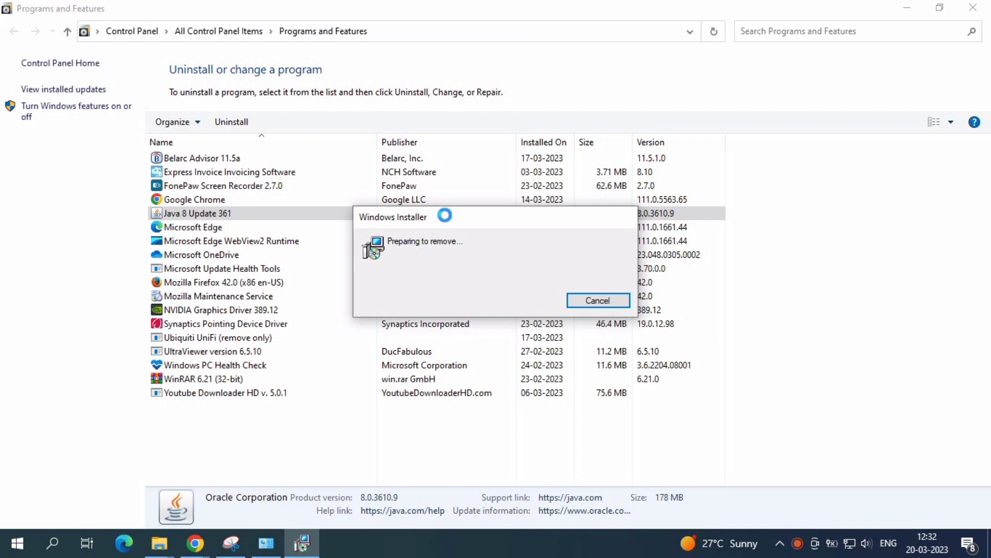
pyautogui.moveTo(444, 215); pyautogui.dragTo(424, 221)
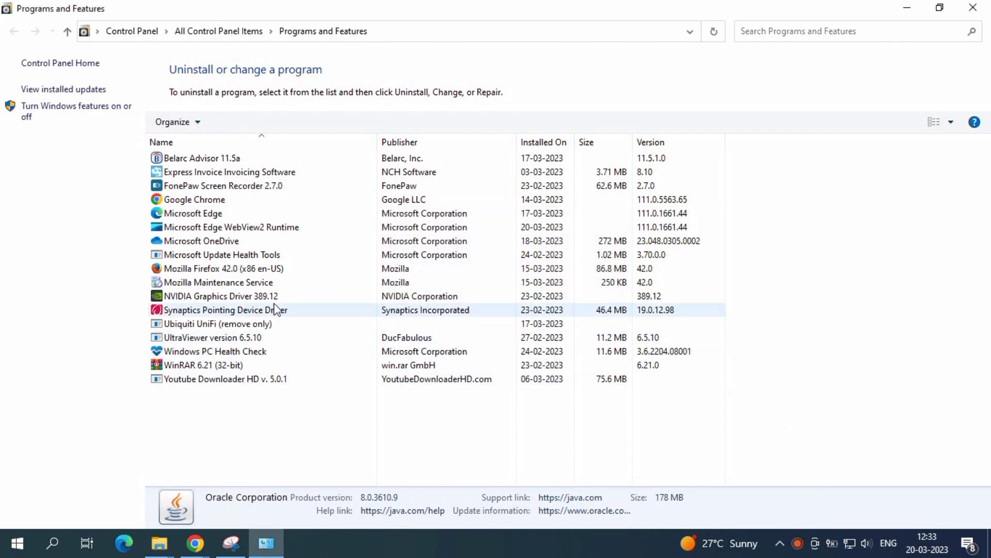
# - Remove Mozilla Firefox 42.0 through its uninstall wizard, then refresh the programs list
pyautogui.click(216, 268)
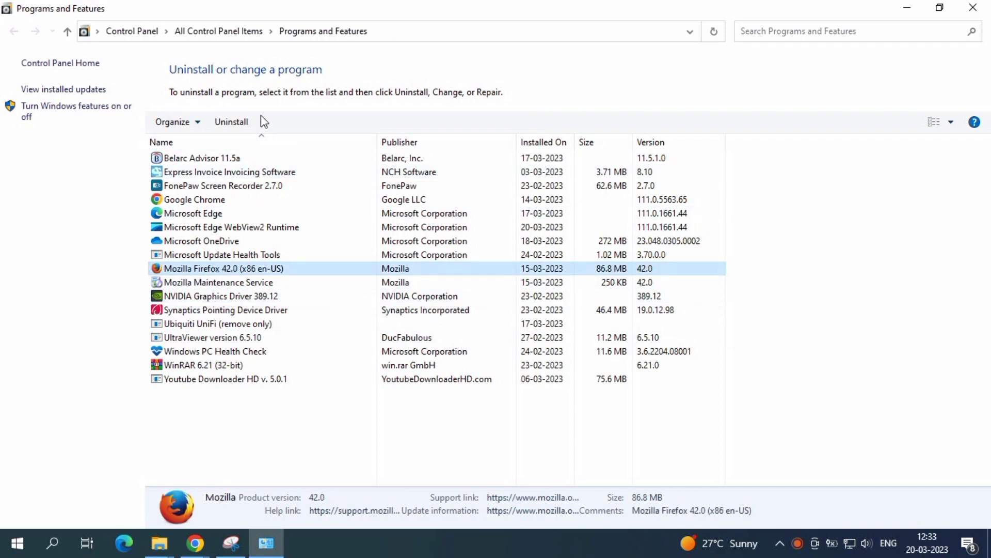
pyautogui.click(231, 122)
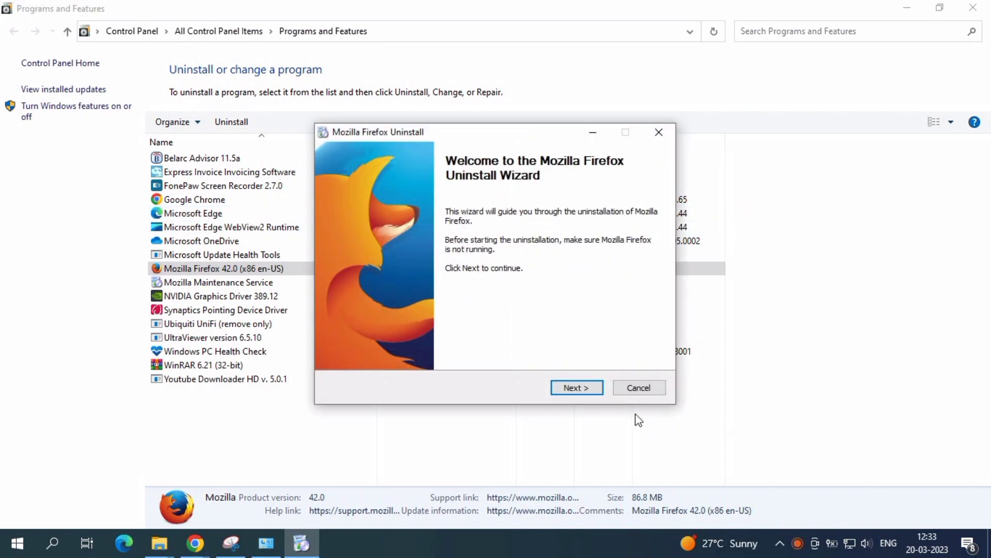
pyautogui.click(588, 395)
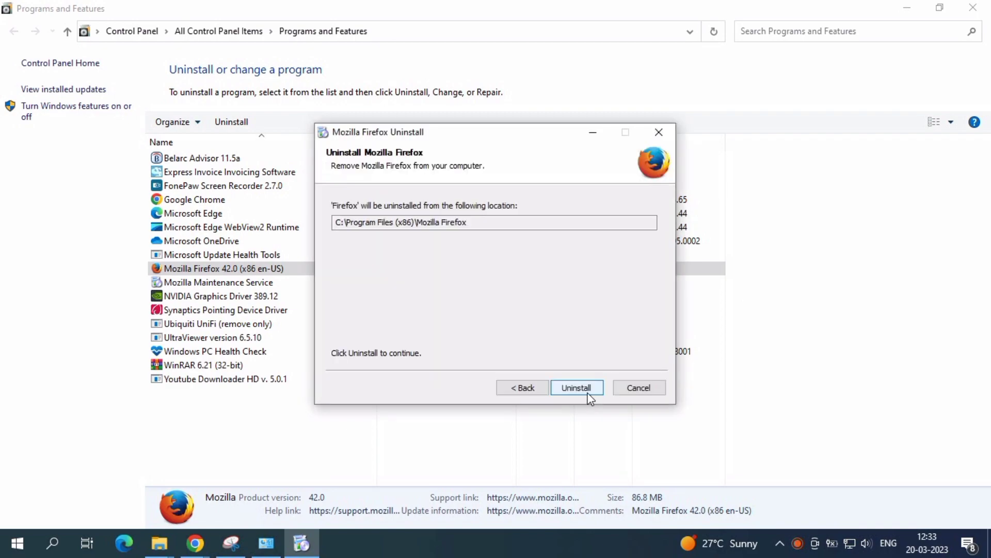
pyautogui.click(589, 396)
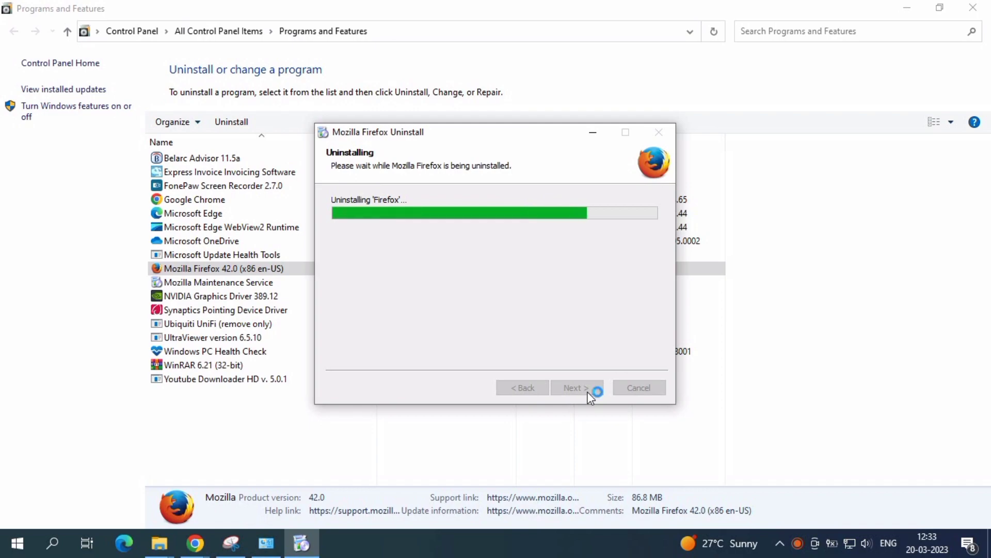
pyautogui.click(590, 394)
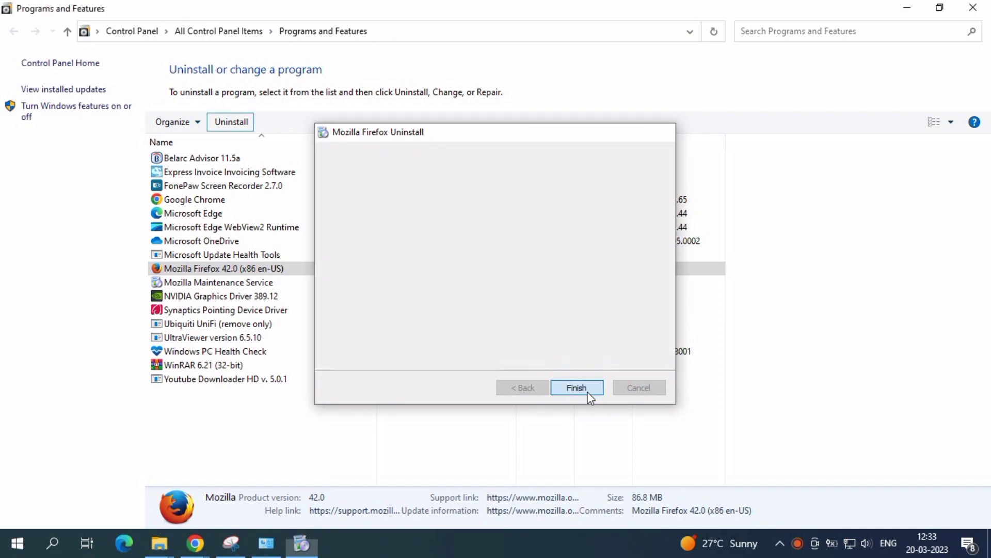
pyautogui.rightClick(842, 262)
pyautogui.click(885, 320)
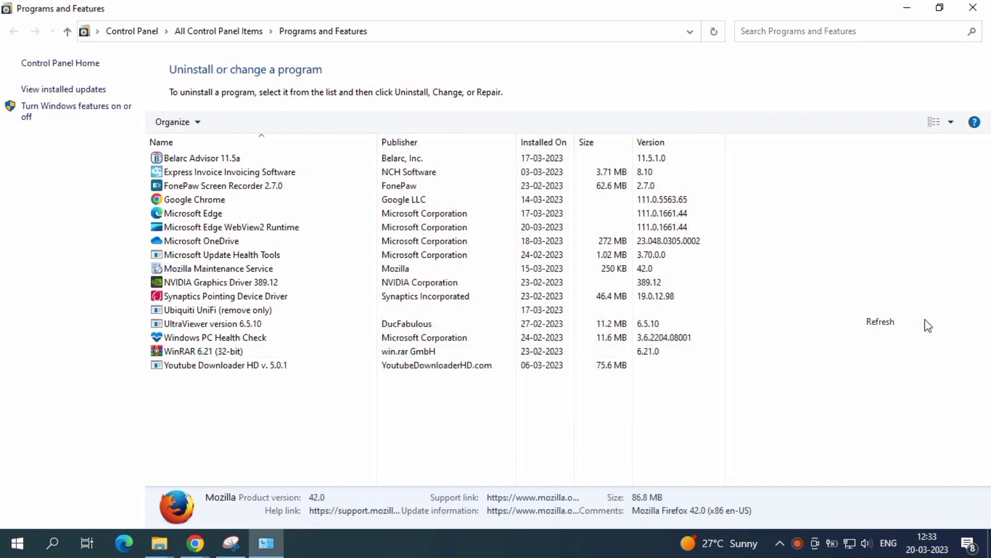
# - Minimise Programs and Features and refresh the desktop
pyautogui.click(907, 7)
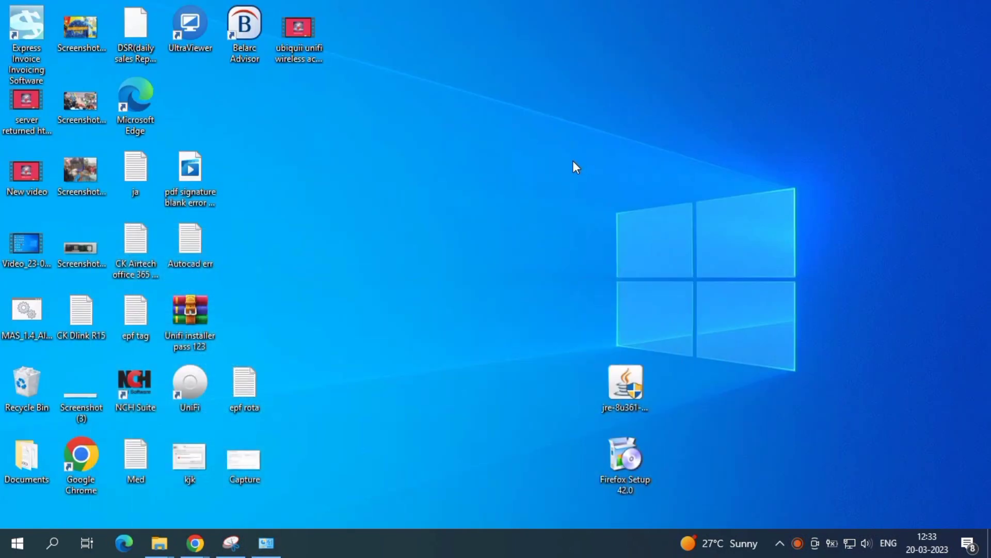
pyautogui.rightClick(572, 160)
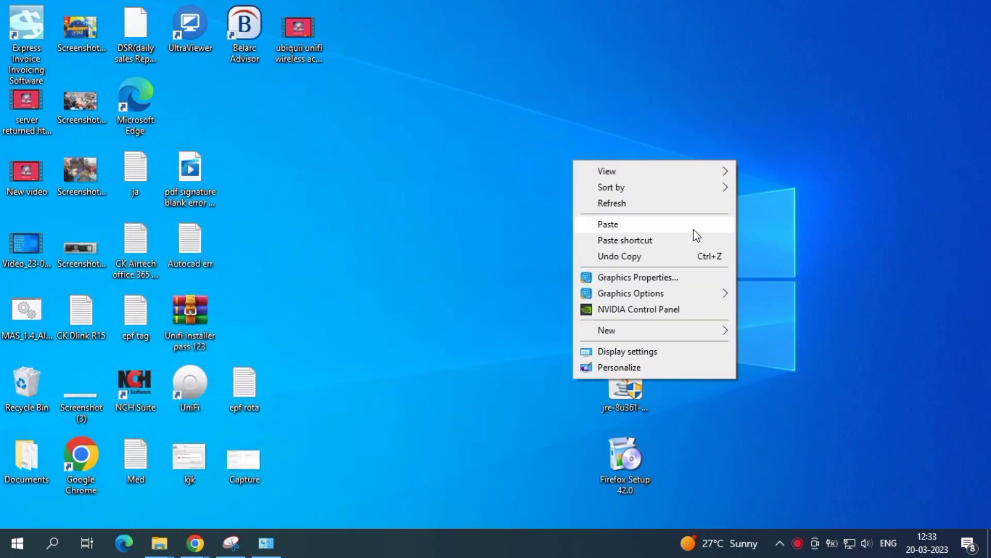
pyautogui.click(657, 209)
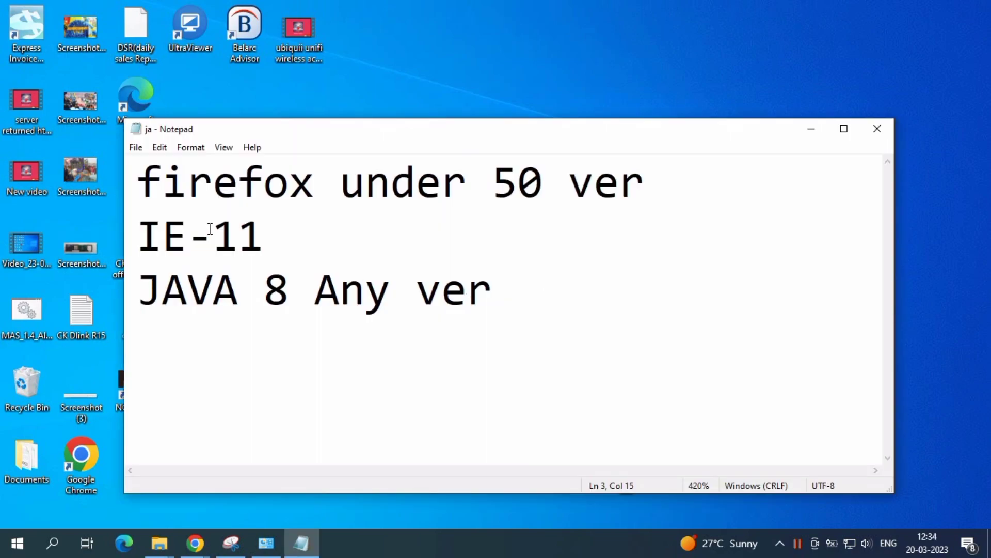
# - Highlight the Firefox, IE-11 and JAVA 8 requirement lines in the ja notes, then bring up Chrome's taskbar menu
pyautogui.moveTo(161, 181); pyautogui.dragTo(486, 266)
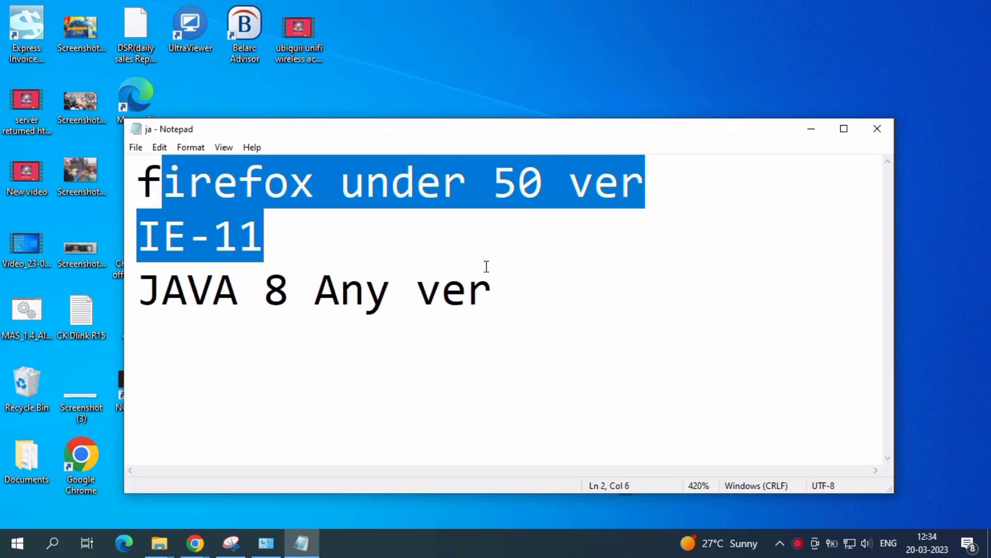
pyautogui.click(414, 271)
pyautogui.moveTo(164, 227); pyautogui.dragTo(265, 230)
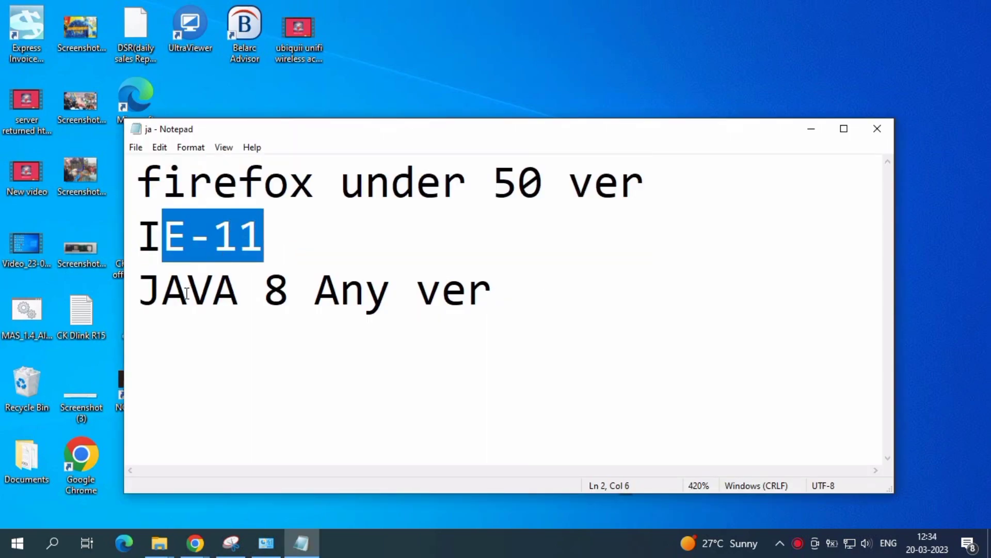
pyautogui.moveTo(186, 293); pyautogui.dragTo(531, 299)
pyautogui.click(531, 299)
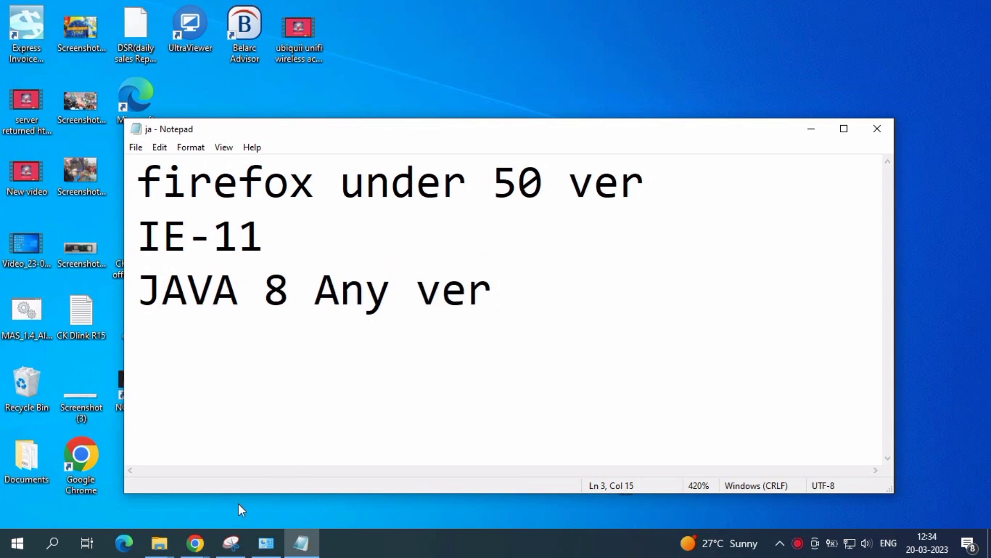
pyautogui.click(202, 541)
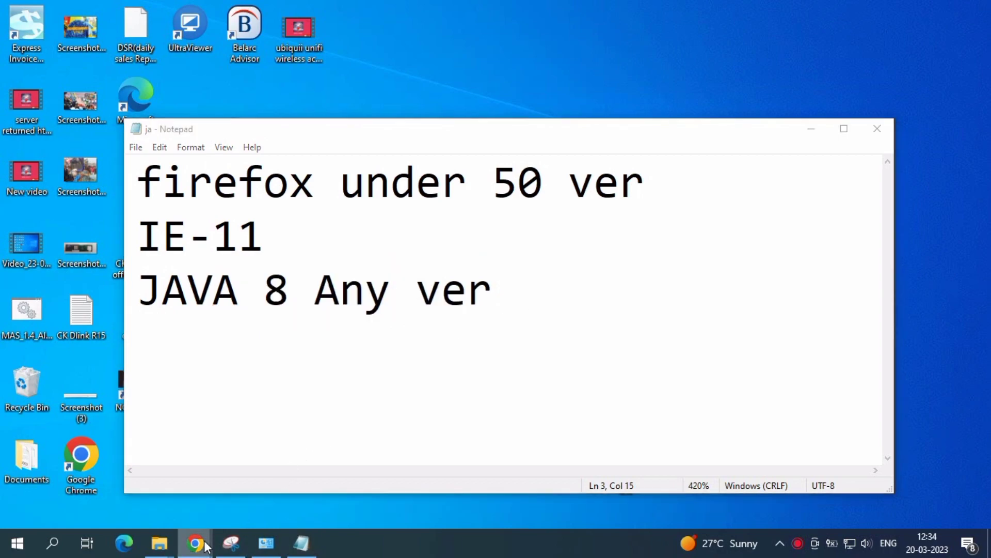
pyautogui.rightClick(205, 544)
# - Open a Chrome Incognito window and add 'download link below description' on a new note line
pyautogui.click(565, 292)
pyautogui.press('Return')
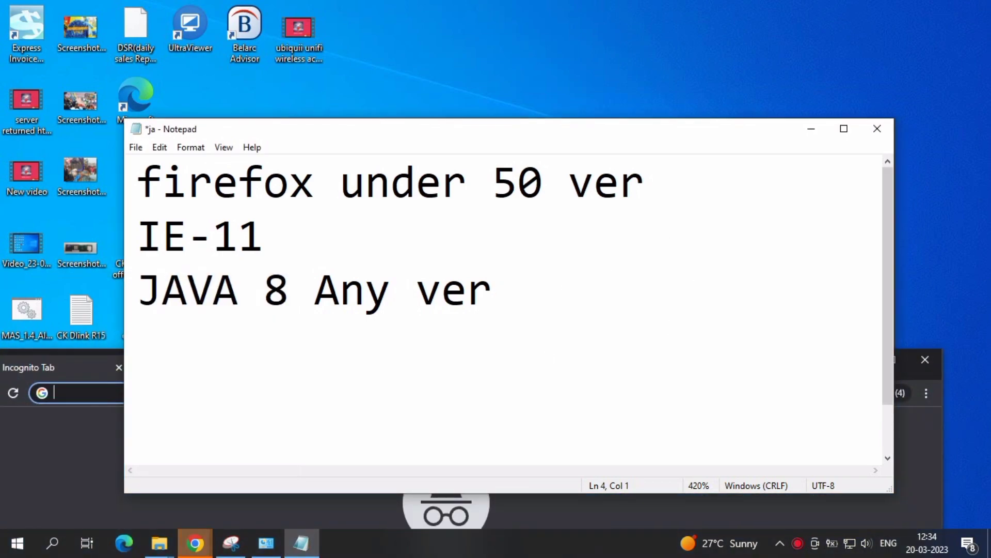
pyautogui.write('downloa')
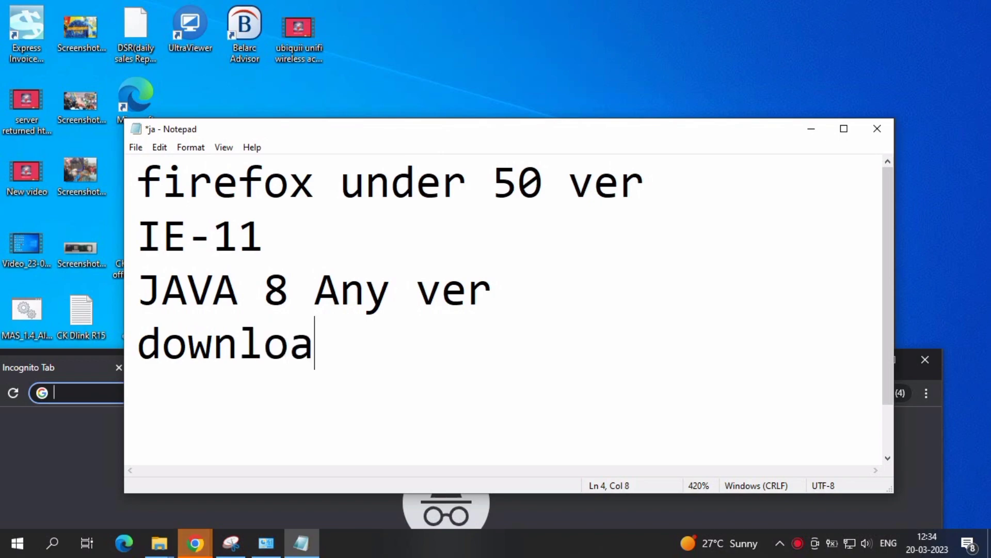
pyautogui.write('d link ')
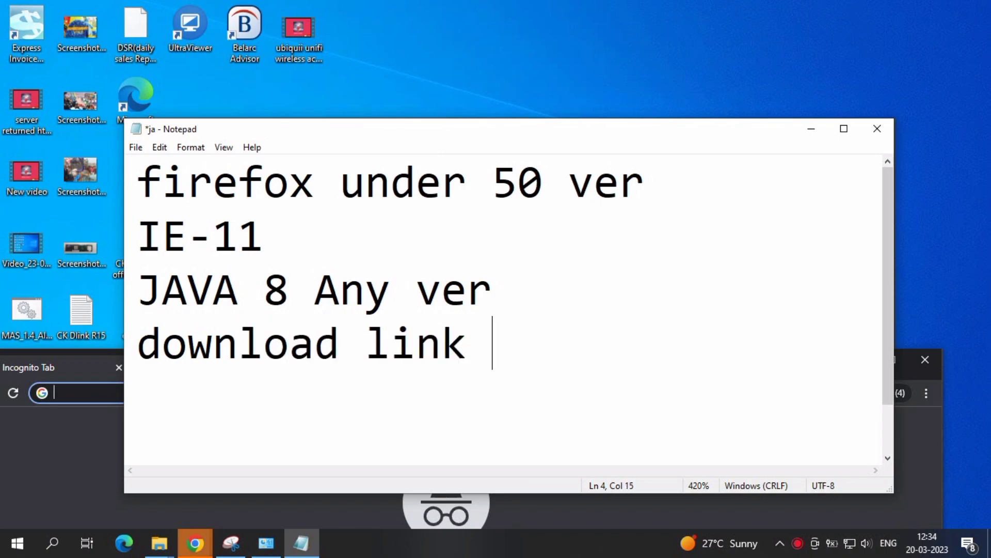
pyautogui.write('below de')
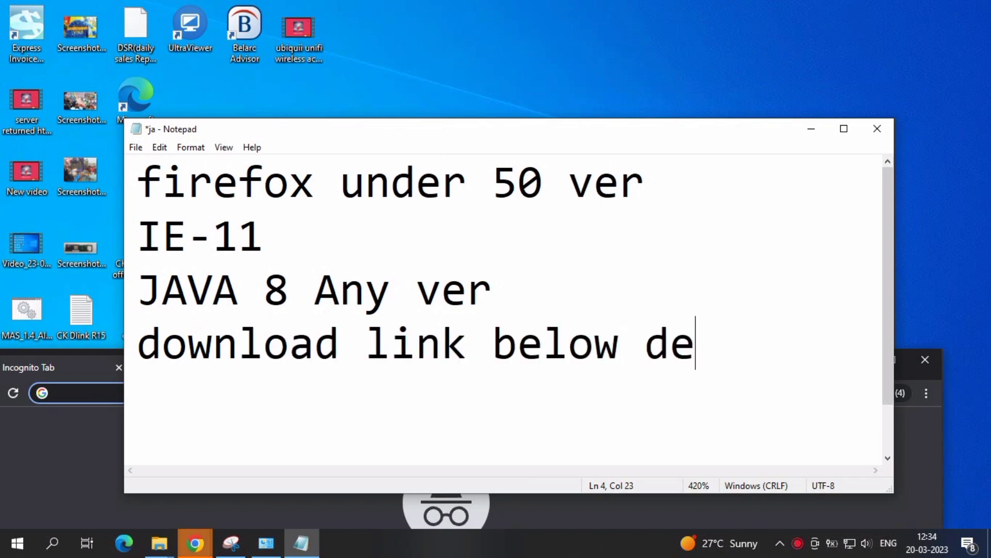
pyautogui.write('scri')
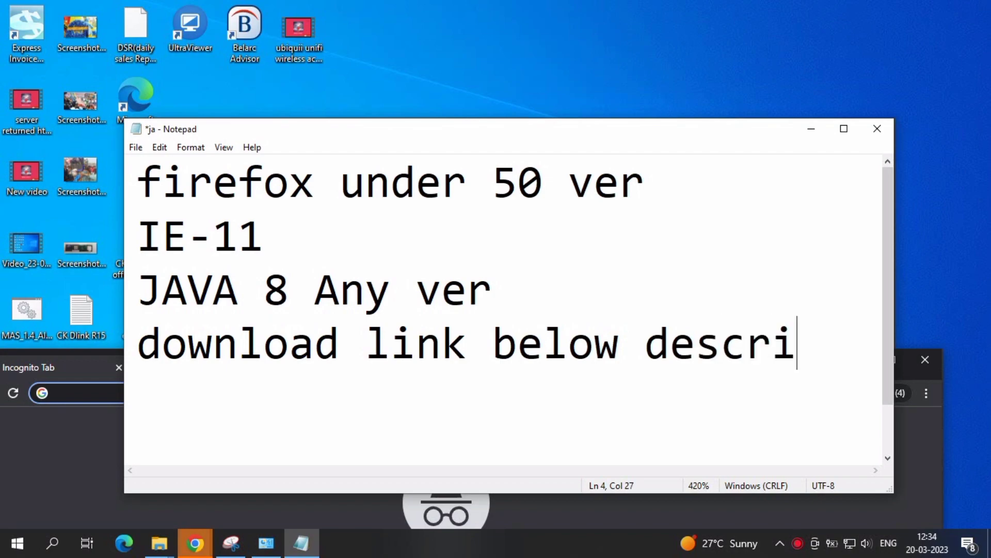
pyautogui.write('ption')
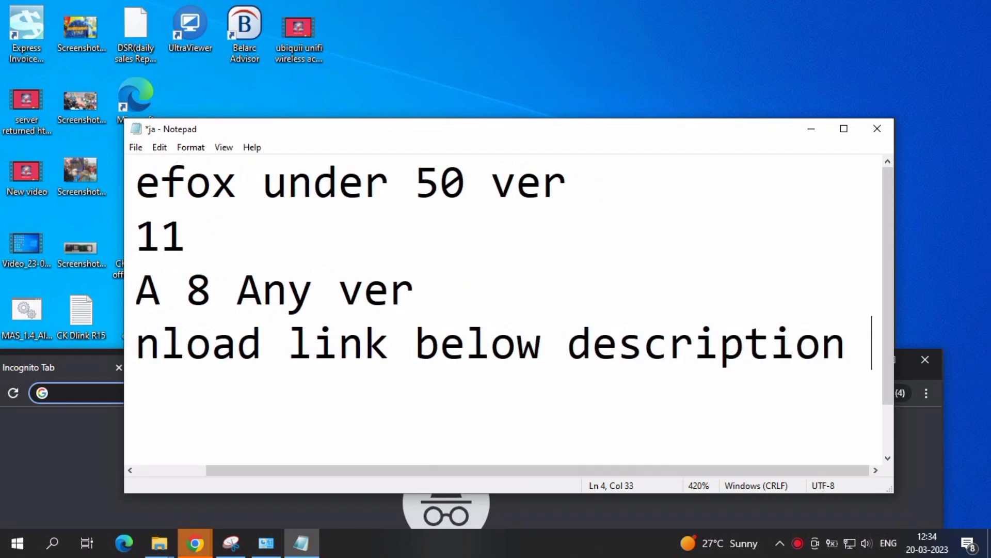
# - Maximise the Incognito window and search for 'java download'
pyautogui.click(811, 128)
pyautogui.click(890, 358)
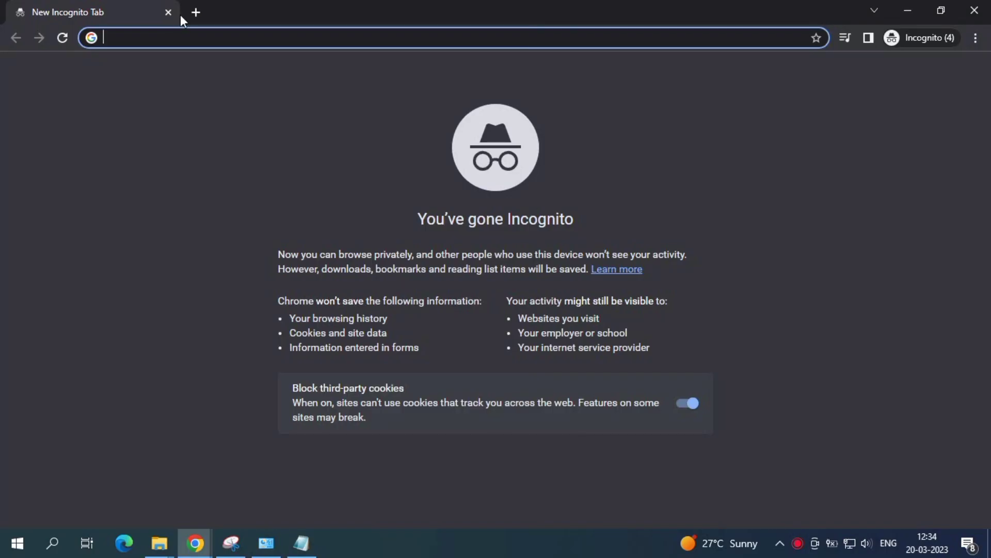
pyautogui.write('java do')
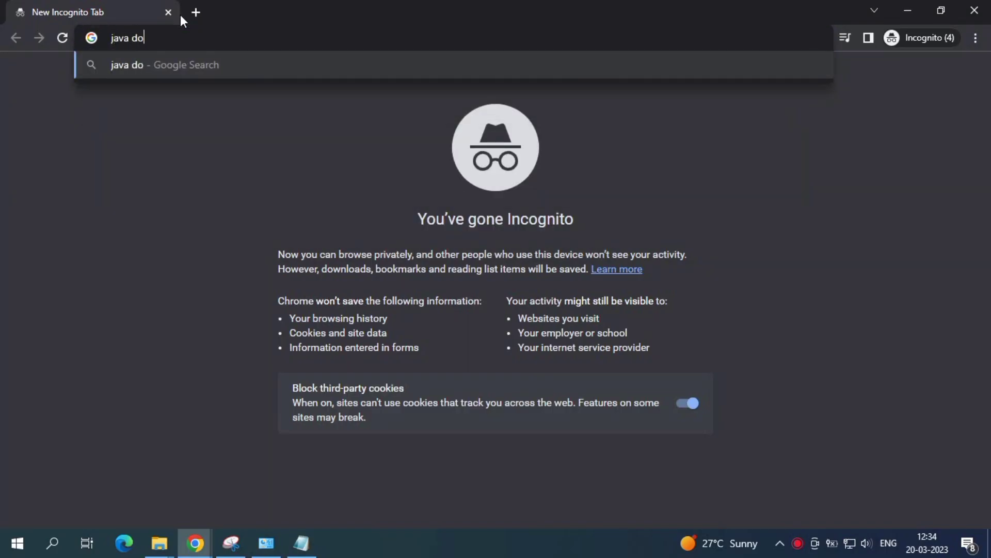
pyautogui.write('wnload')
pyautogui.press('Return')
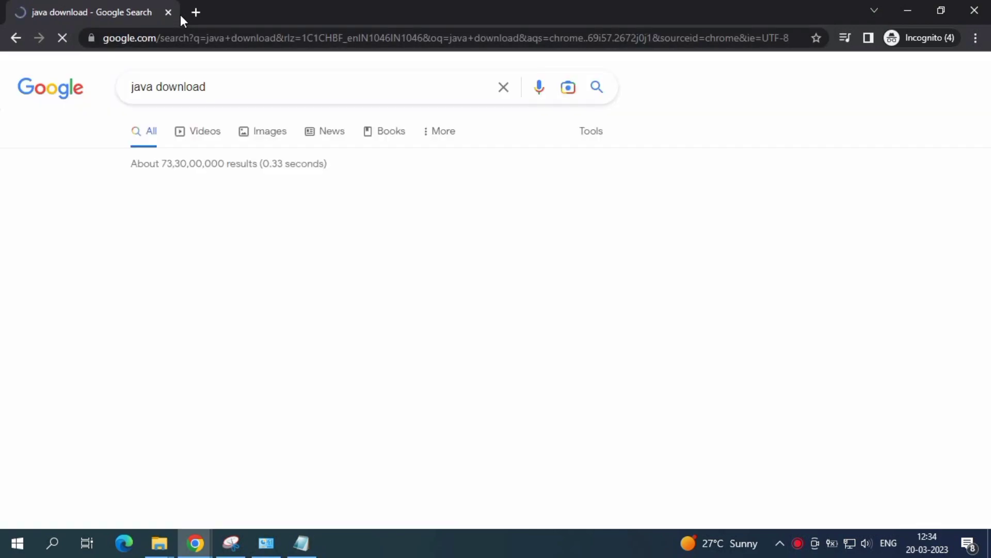
# - In a new tab, search 'firefox 42' and open the Firefox 42.0 release notes
pyautogui.click(203, 8)
pyautogui.write('fi')
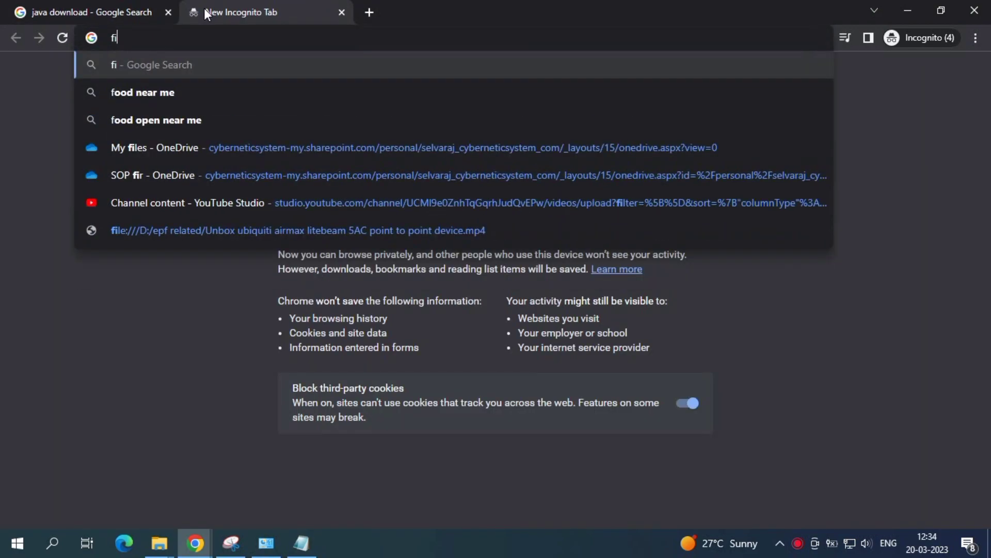
pyautogui.write('ref')
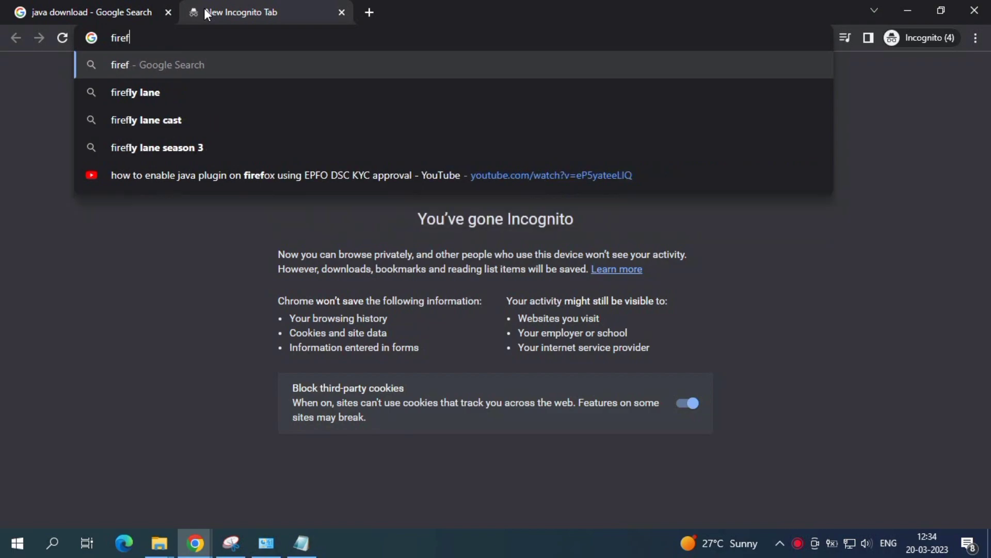
pyautogui.write('ox 42')
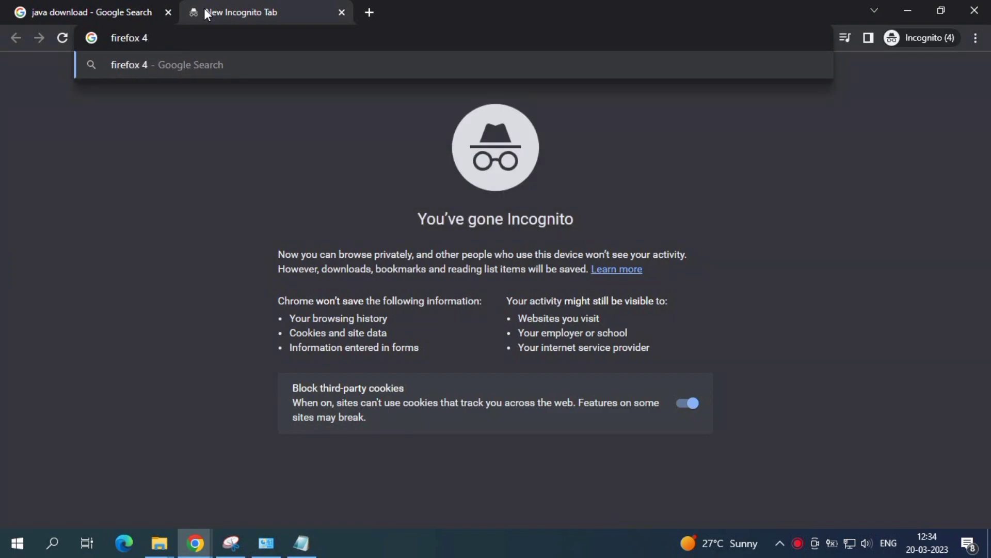
pyautogui.press('Return')
pyautogui.click(240, 201)
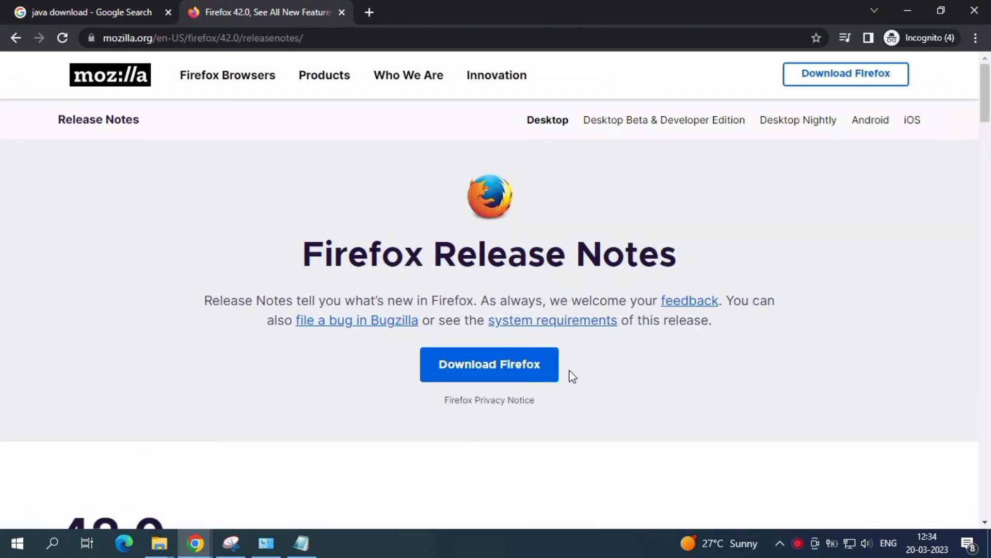
# - Open java.com's Download Java for Windows page from the earlier results, then close Chrome
pyautogui.click(103, 6)
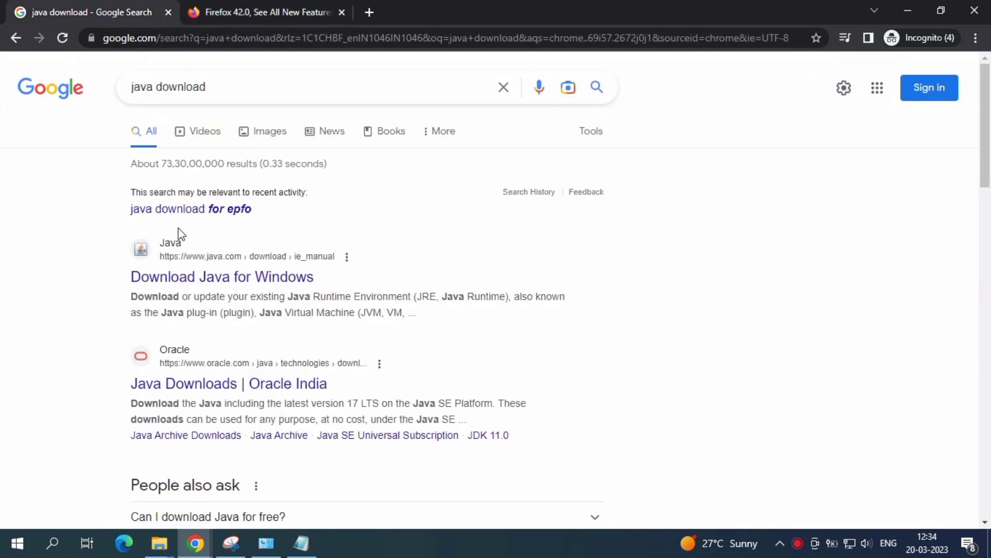
pyautogui.click(185, 259)
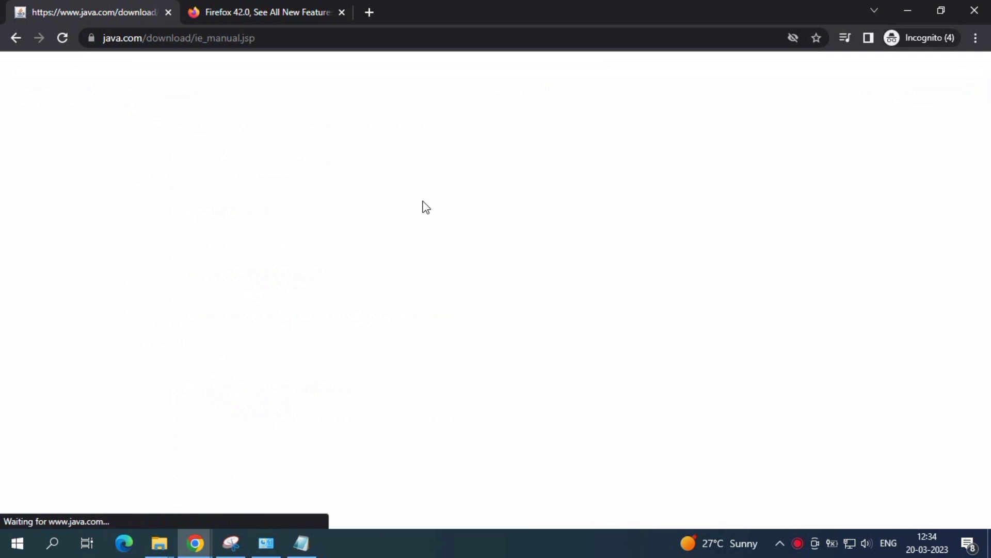
pyautogui.scroll(-4, 578, 431)
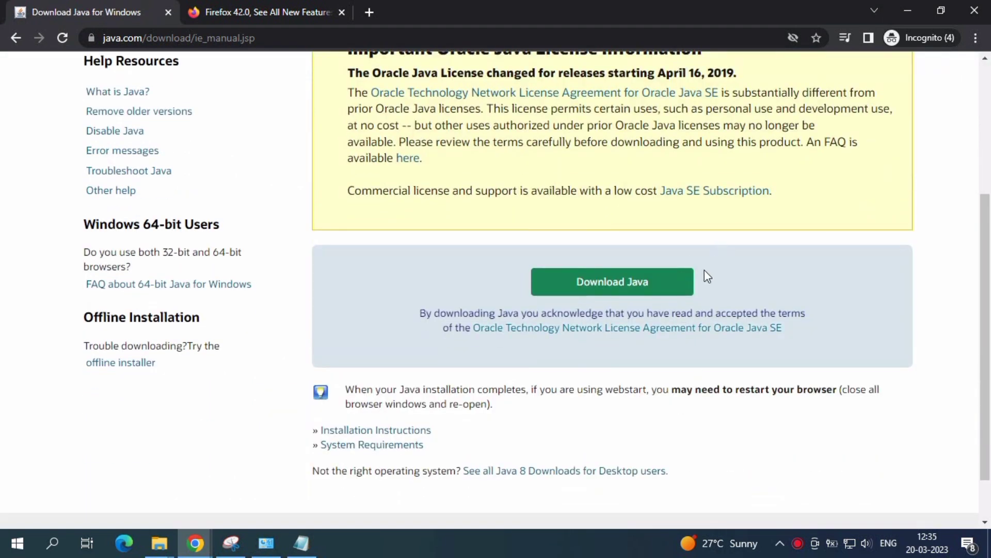
pyautogui.click(975, 10)
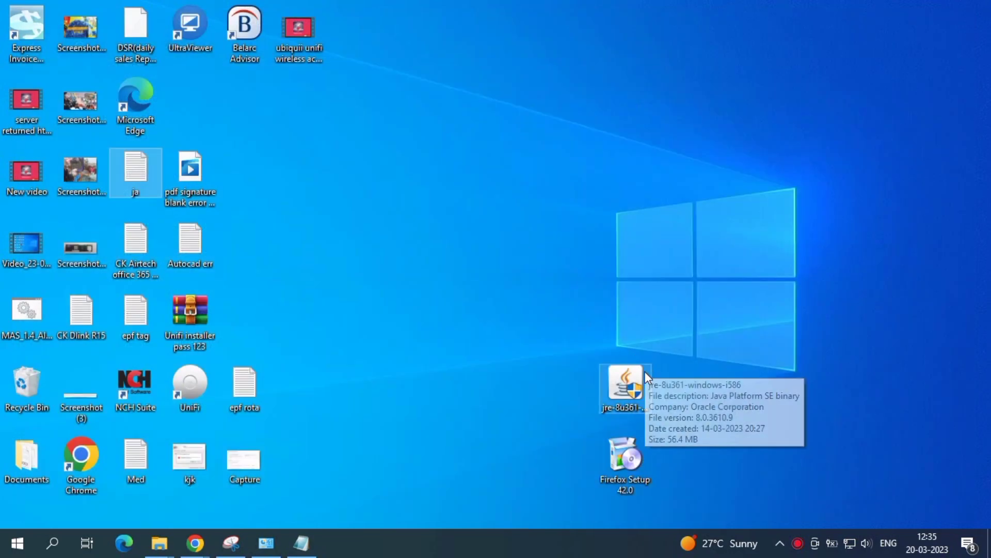
# - Move the jre-8u361 installer icon up and launch it, then drag Firefox Setup 42.0 toward the centre
pyautogui.moveTo(642, 374); pyautogui.dragTo(572, 88)
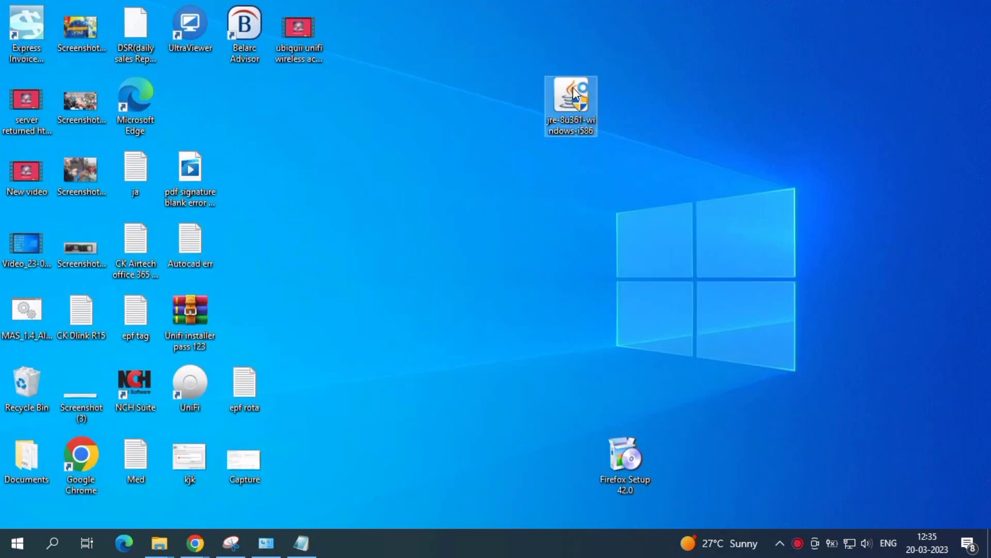
pyautogui.doubleClick(574, 88)
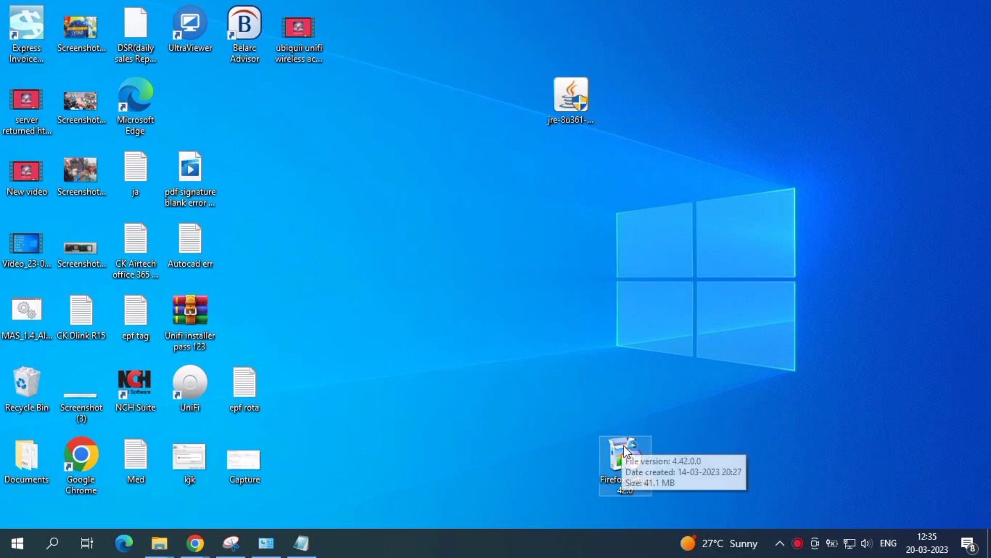
pyautogui.moveTo(617, 441); pyautogui.dragTo(512, 228)
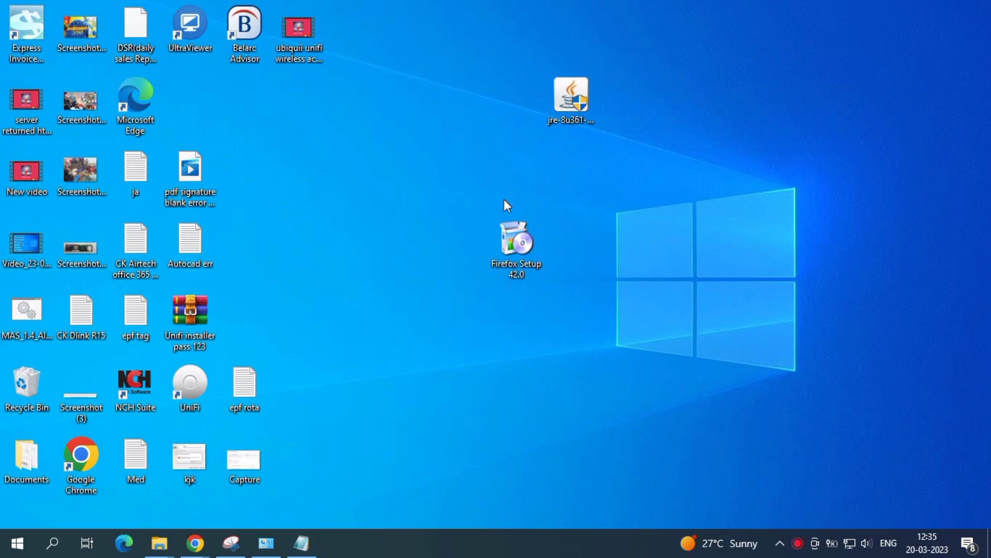
pyautogui.rightClick(578, 201)
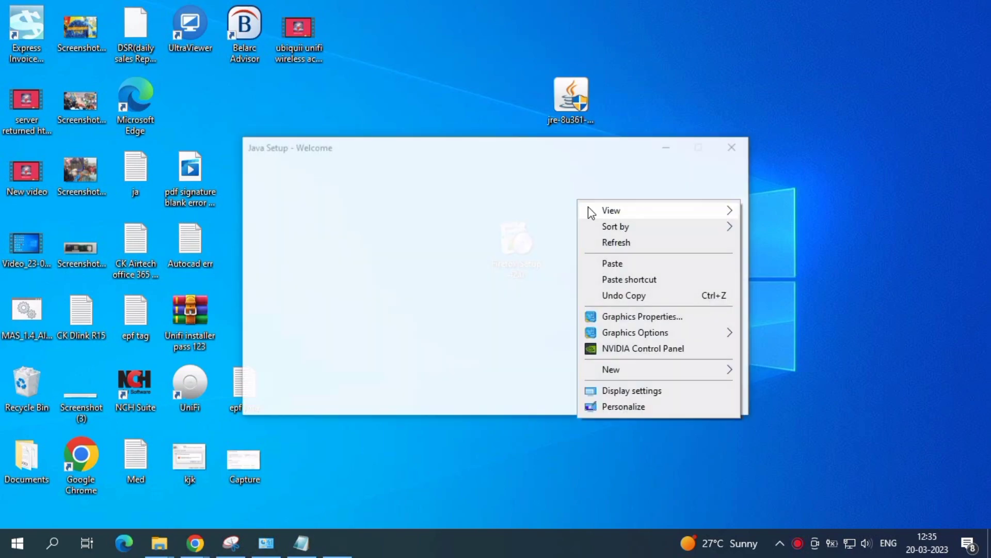
# - Start the Java installation and move the installer window up and left
pyautogui.click(619, 243)
pyautogui.click(644, 403)
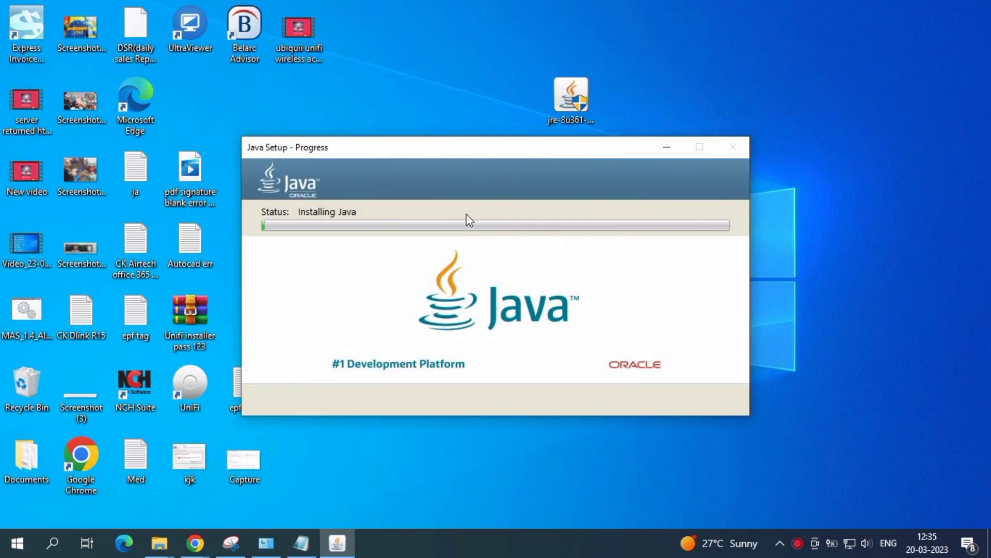
pyautogui.moveTo(439, 153); pyautogui.dragTo(422, 140)
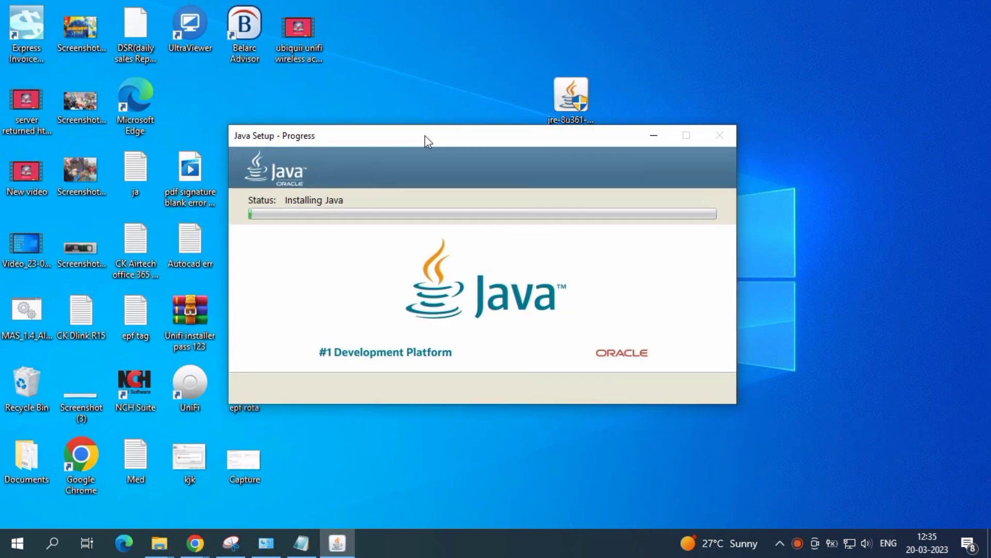
# - Refresh the desktop repeatedly while Java installs, close the success message, and select Firefox Setup 42.0
pyautogui.rightClick(900, 327)
pyautogui.click(875, 152)
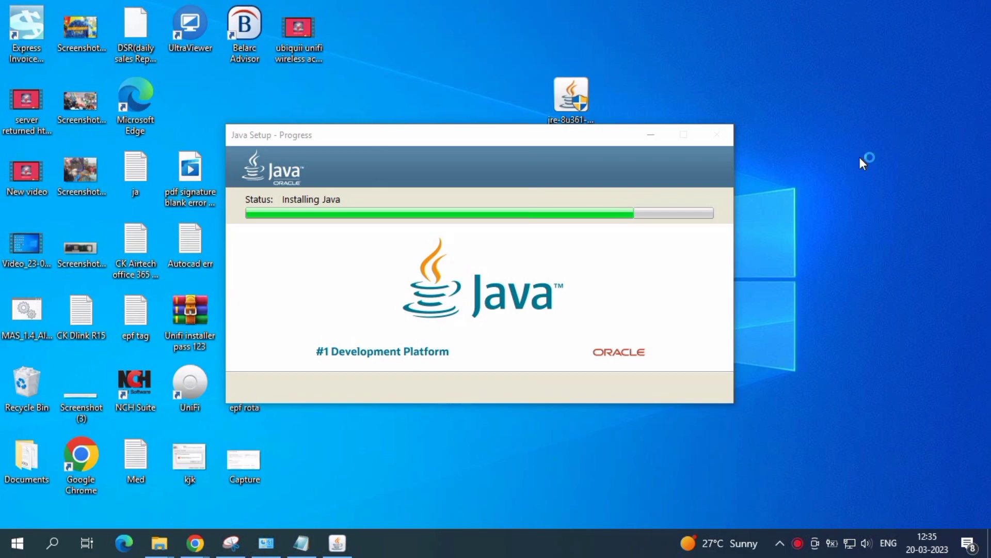
pyautogui.rightClick(860, 158)
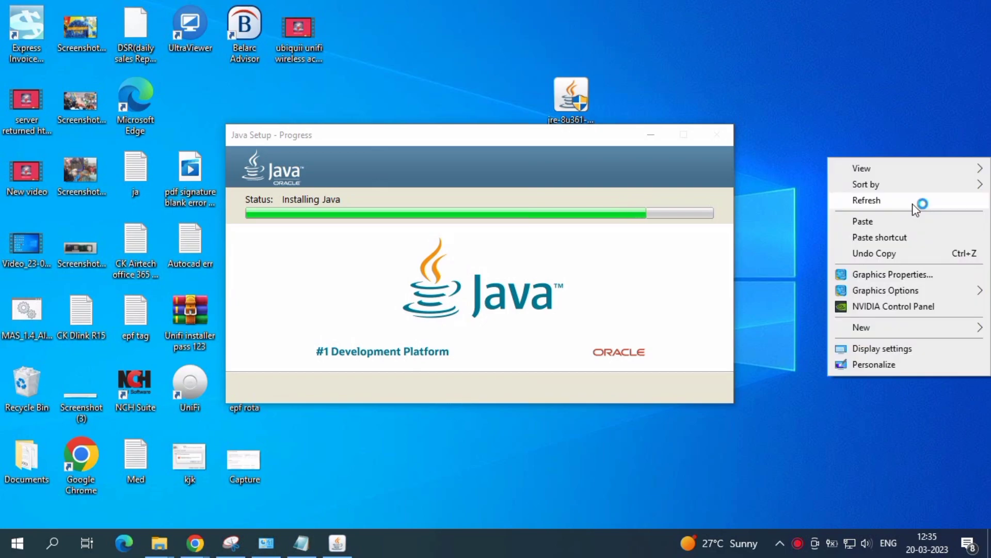
pyautogui.click(915, 205)
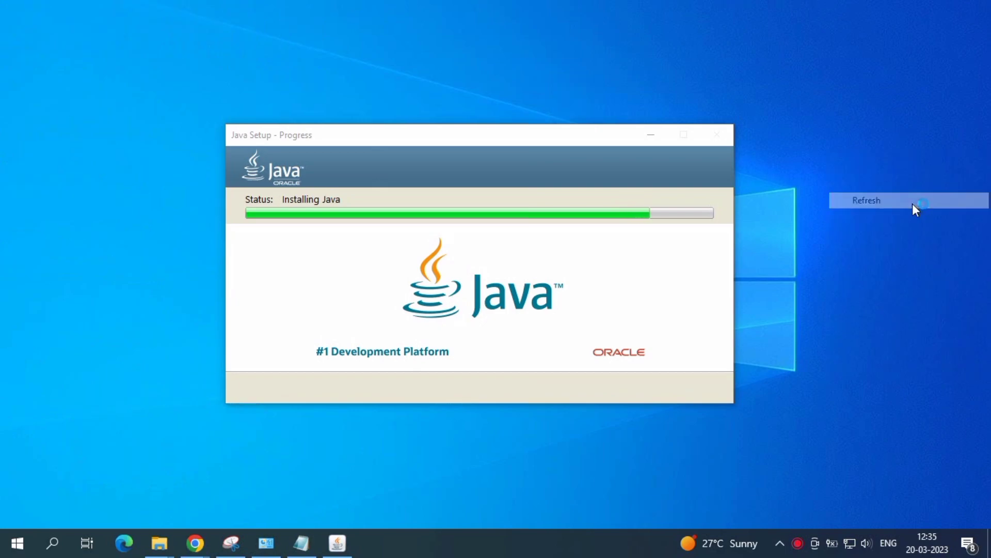
pyautogui.rightClick(821, 177)
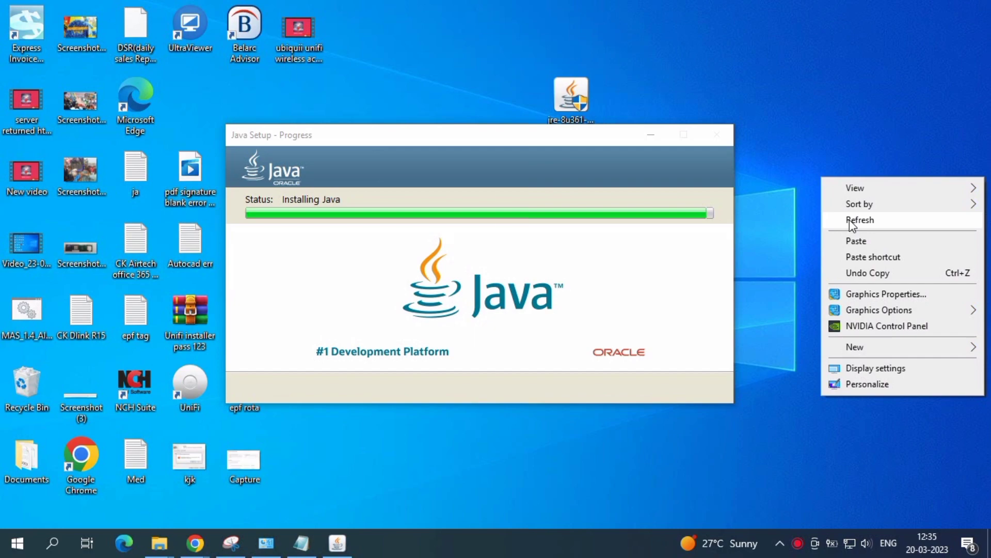
pyautogui.click(851, 222)
pyautogui.rightClick(823, 211)
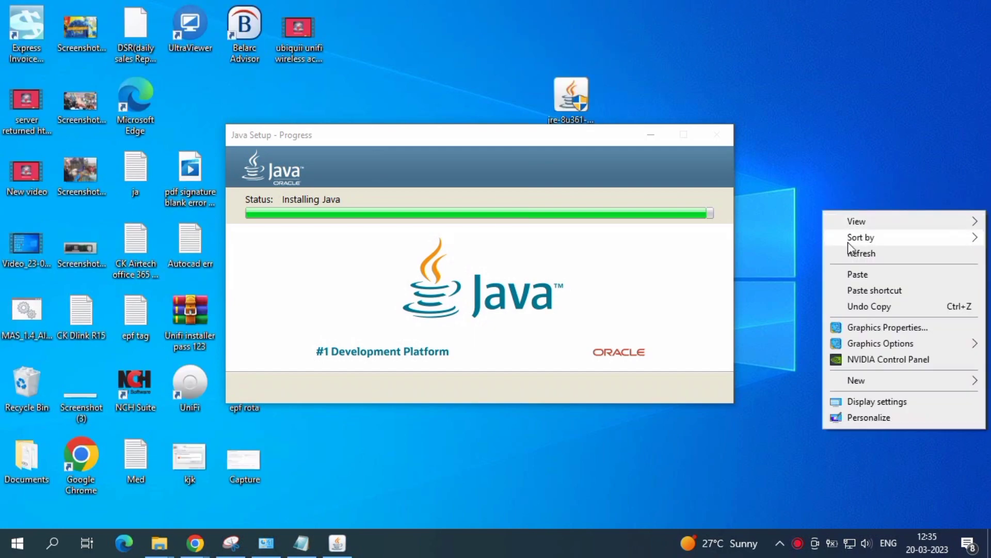
pyautogui.click(851, 252)
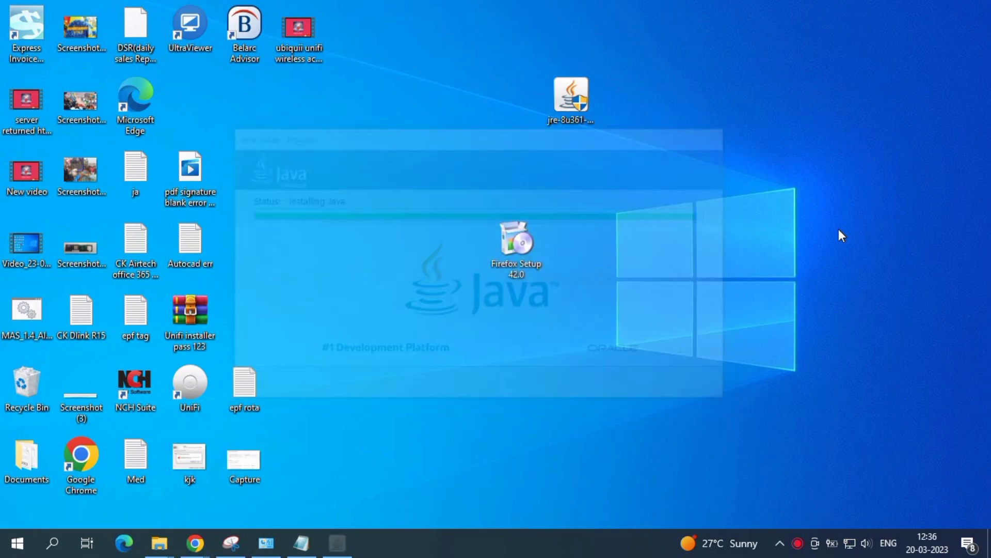
pyautogui.rightClick(839, 230)
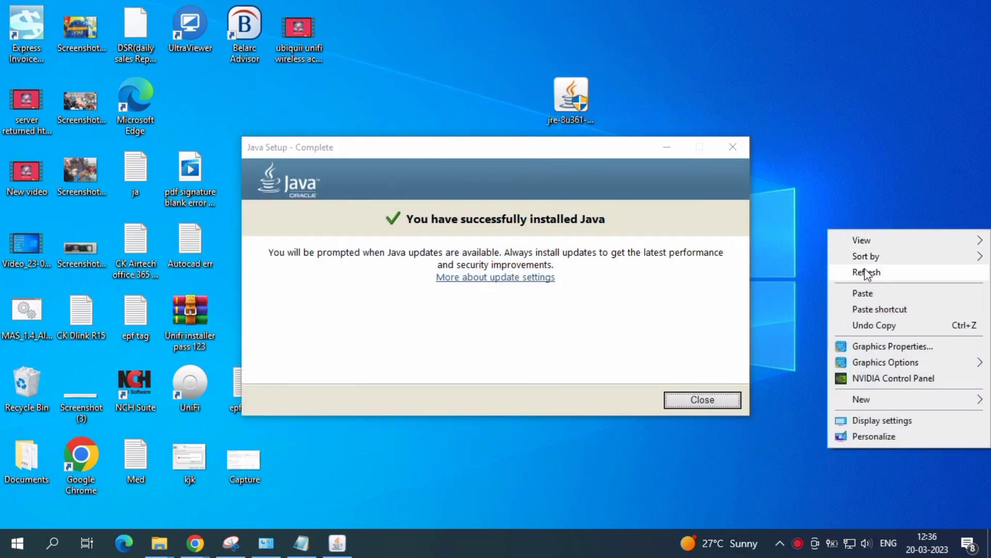
pyautogui.click(865, 272)
pyautogui.click(697, 391)
pyautogui.click(527, 244)
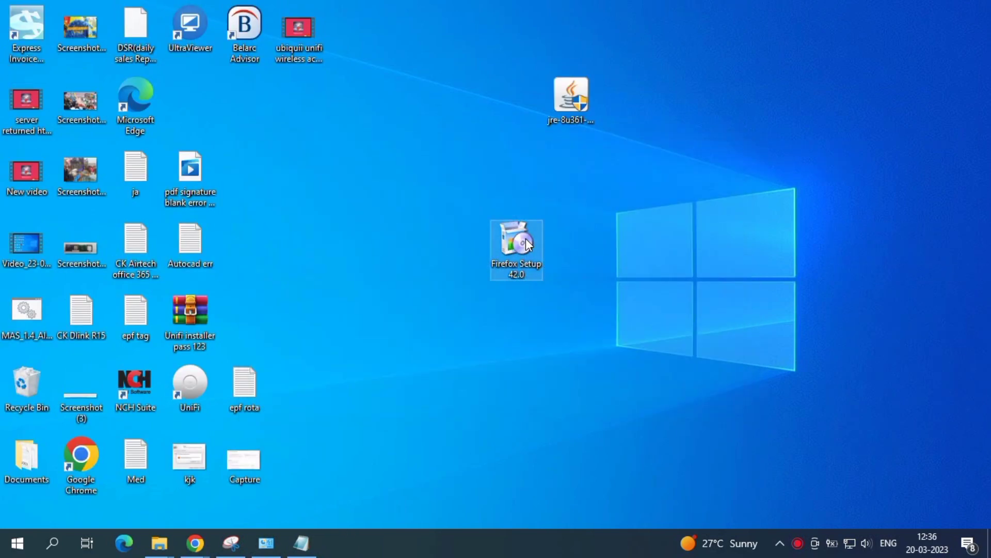
# - Launch Firefox Setup 42.0, drag its icon up-left, and advance past the welcome page
pyautogui.doubleClick(527, 244)
pyautogui.moveTo(527, 244); pyautogui.dragTo(410, 151)
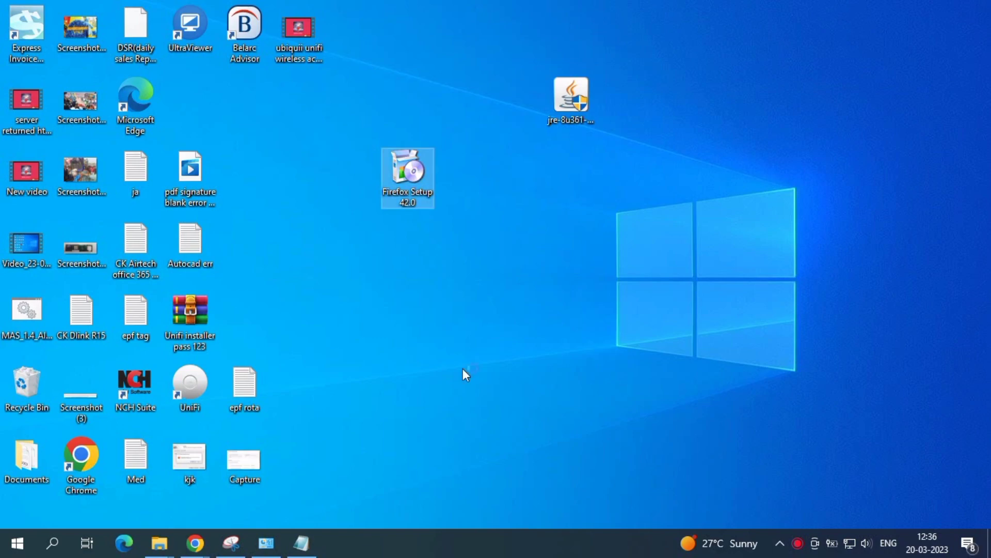
pyautogui.click(549, 388)
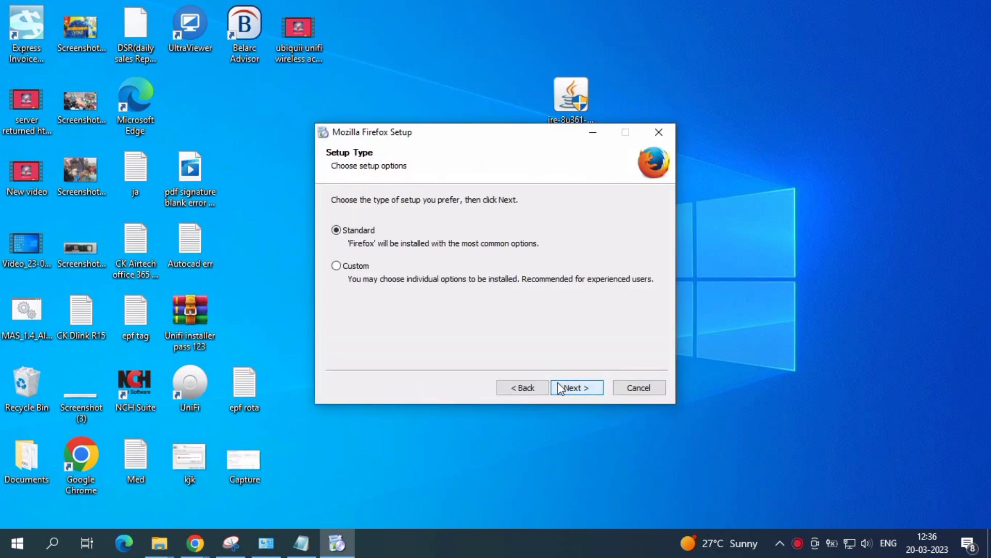
# - Install Firefox 42 with the Standard setup type and finish the setup wizard
pyautogui.click(560, 387)
pyautogui.click(559, 386)
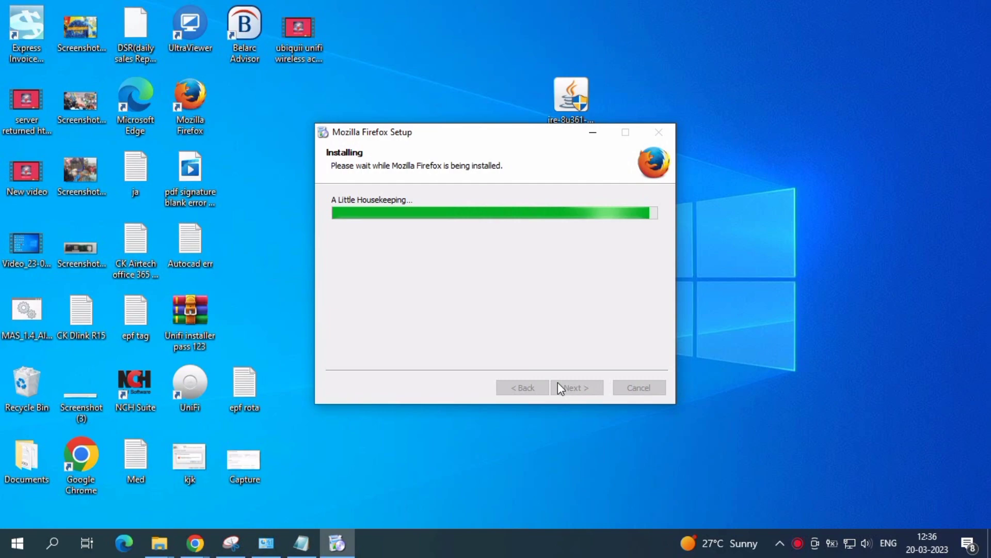
pyautogui.click(557, 383)
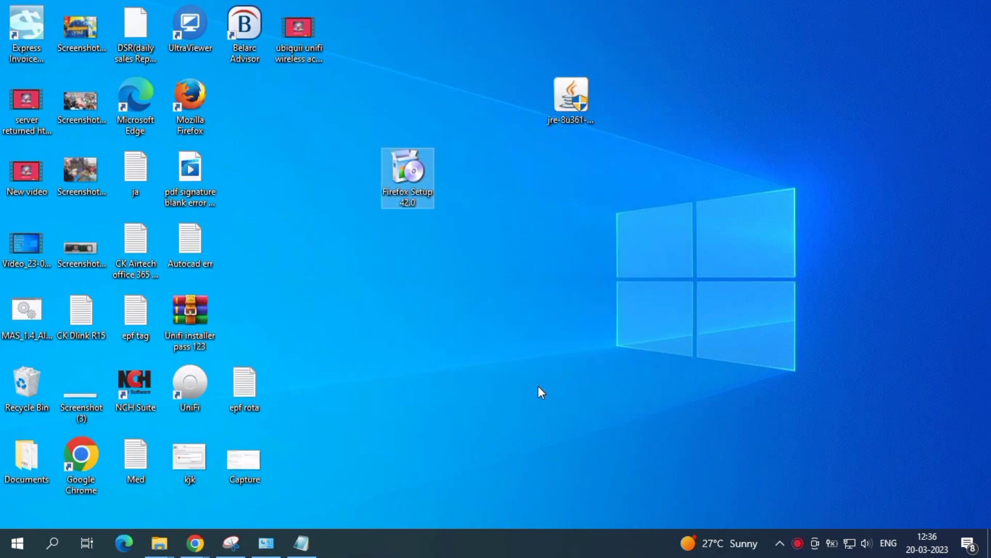
pyautogui.rightClick(539, 386)
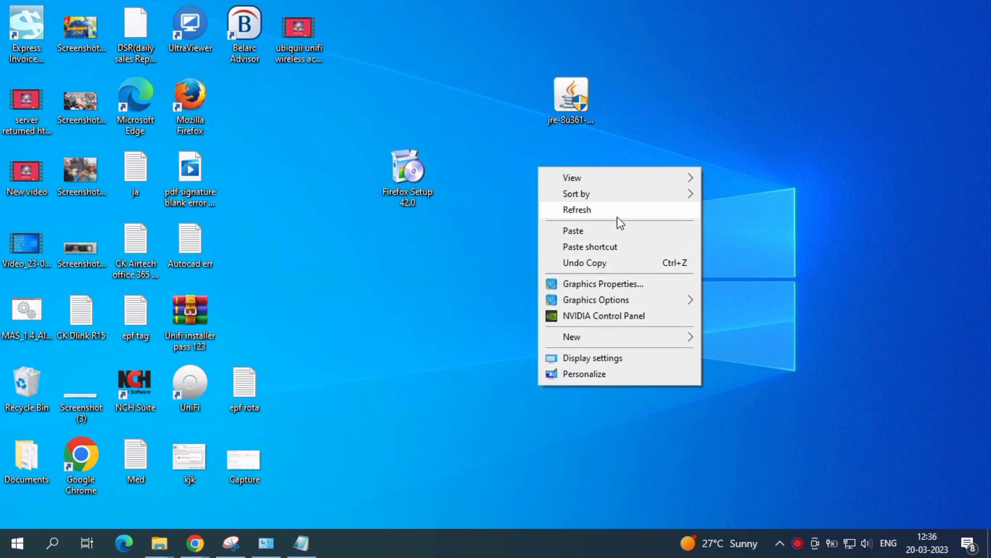
# - Refresh the desktop, launch Firefox and decline making it the default browser
pyautogui.click(617, 216)
pyautogui.rightClick(490, 279)
pyautogui.click(550, 324)
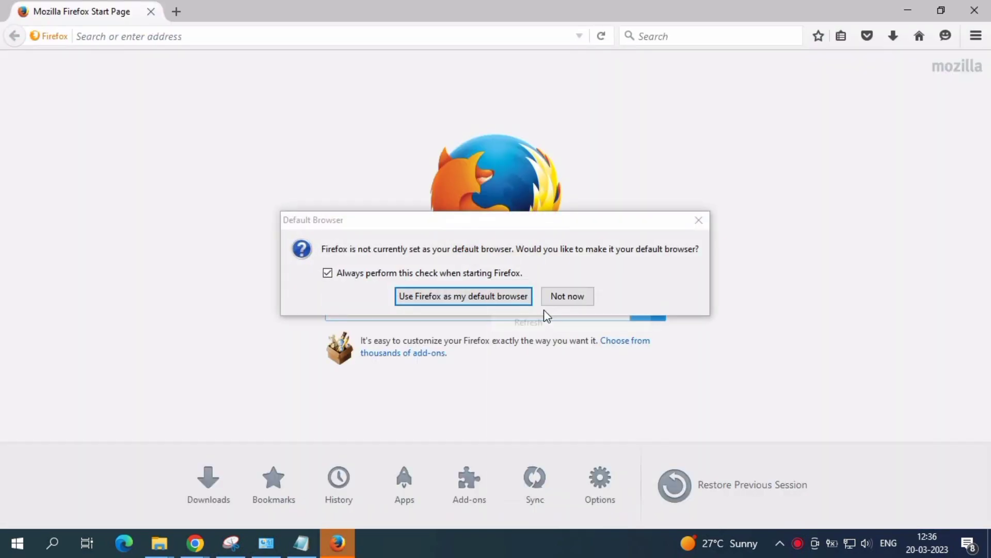
pyautogui.click(557, 298)
# - Set Firefox to never check for updates and open the plugins list showing Java as Always Activate
pyautogui.click(976, 35)
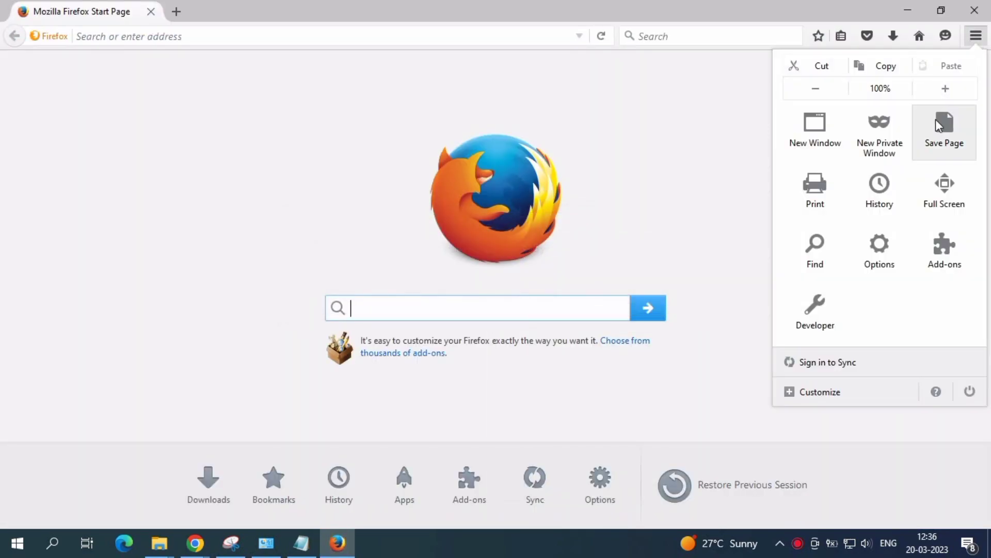
pyautogui.click(874, 279)
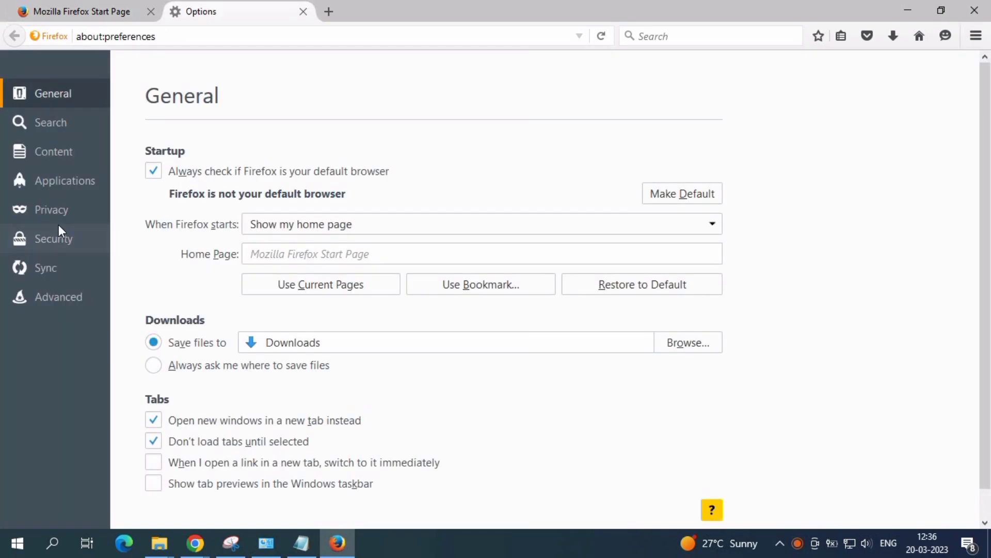
pyautogui.click(42, 294)
pyautogui.click(303, 268)
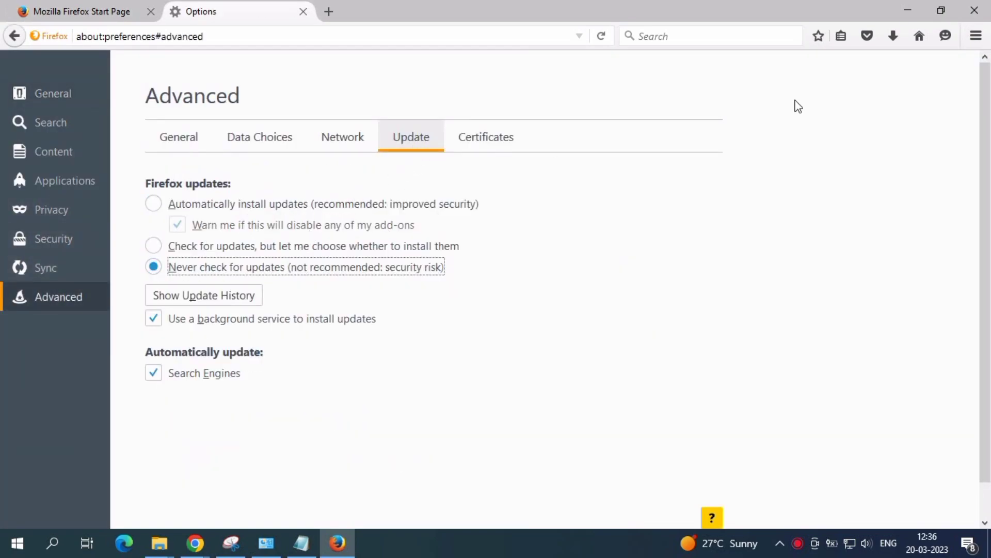
pyautogui.click(976, 35)
pyautogui.click(941, 249)
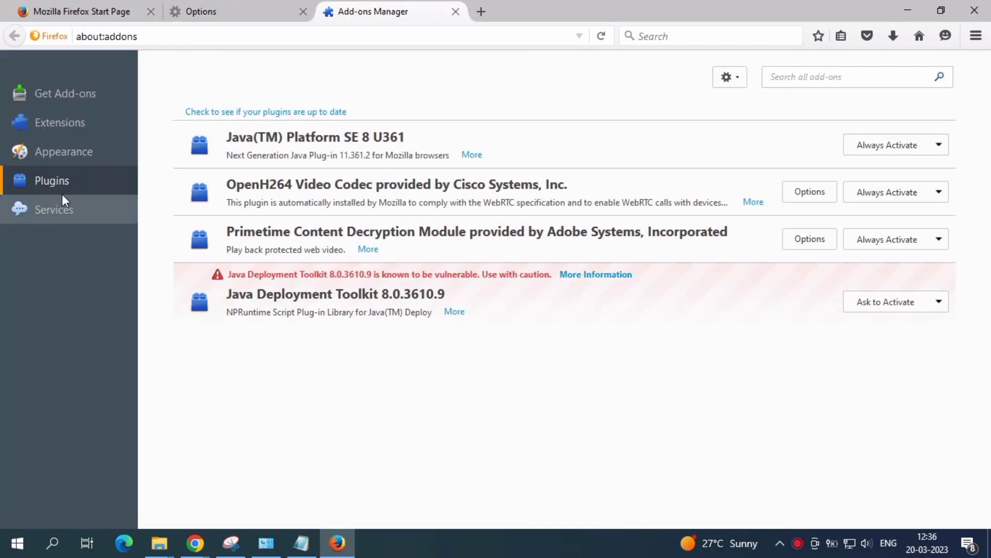
# - In a new tab, search Google for 'unified portal' and open the EPFO Unified Portal result
pyautogui.click(483, 11)
pyautogui.write('unifi')
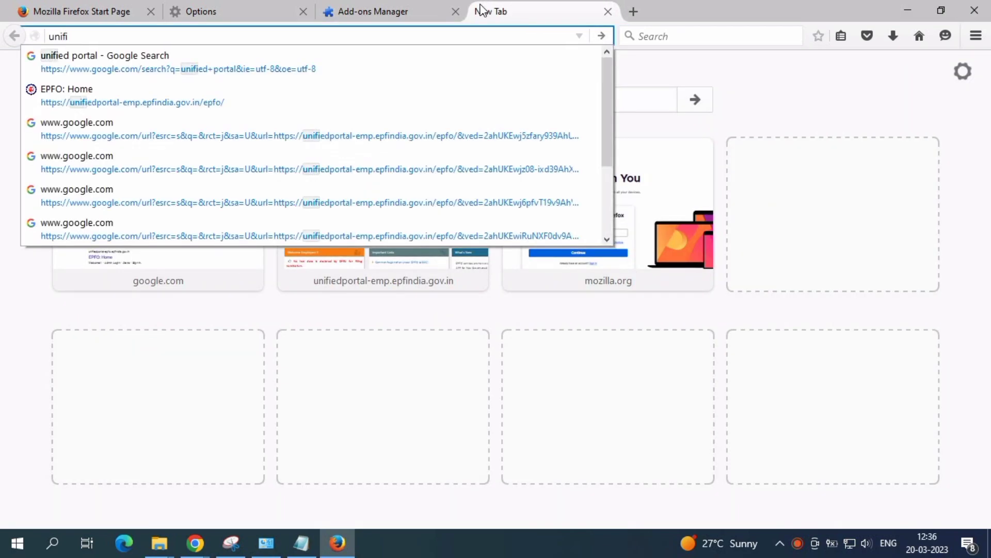
pyautogui.press('Down')
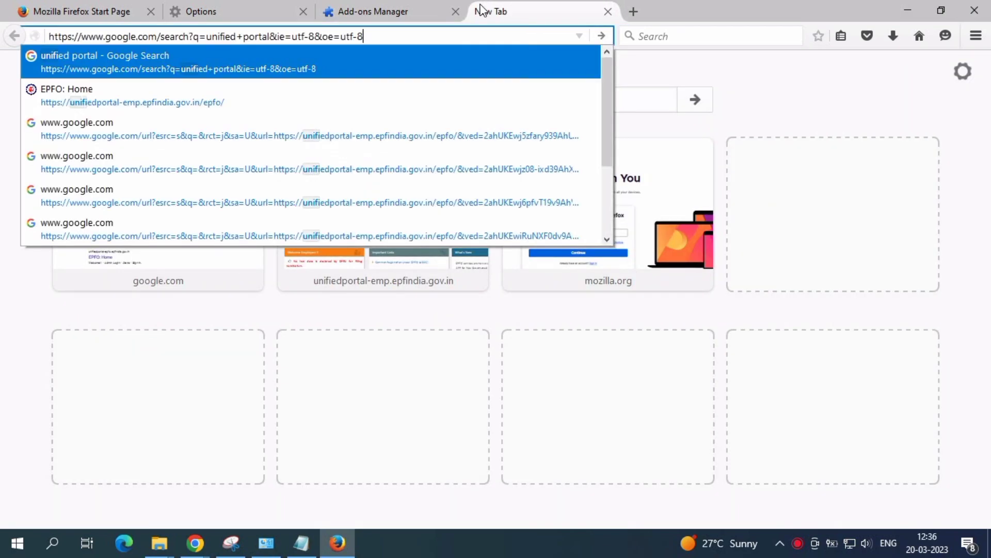
pyautogui.press('Return')
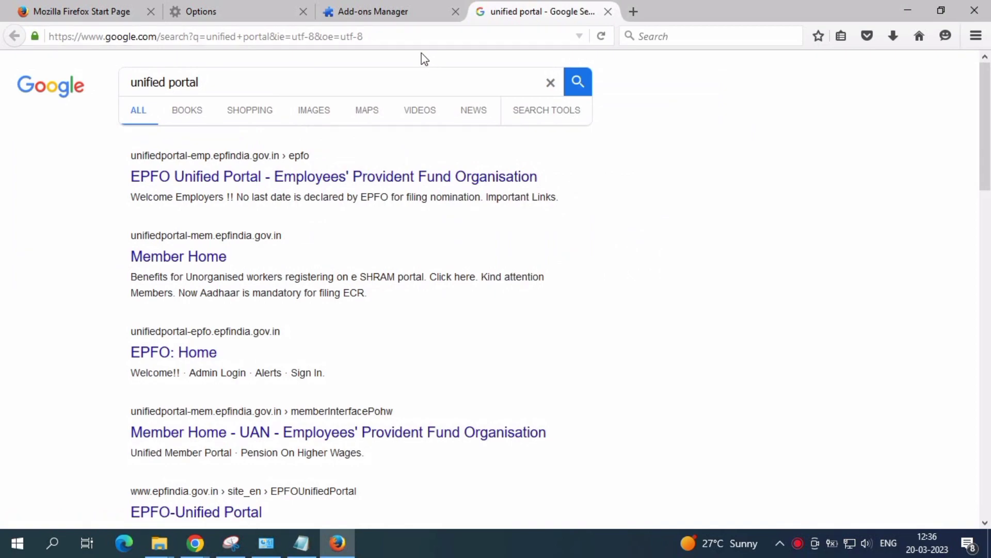
pyautogui.click(361, 170)
# - Copy the EPFO page address and search Windows for 'java'
pyautogui.click(349, 36)
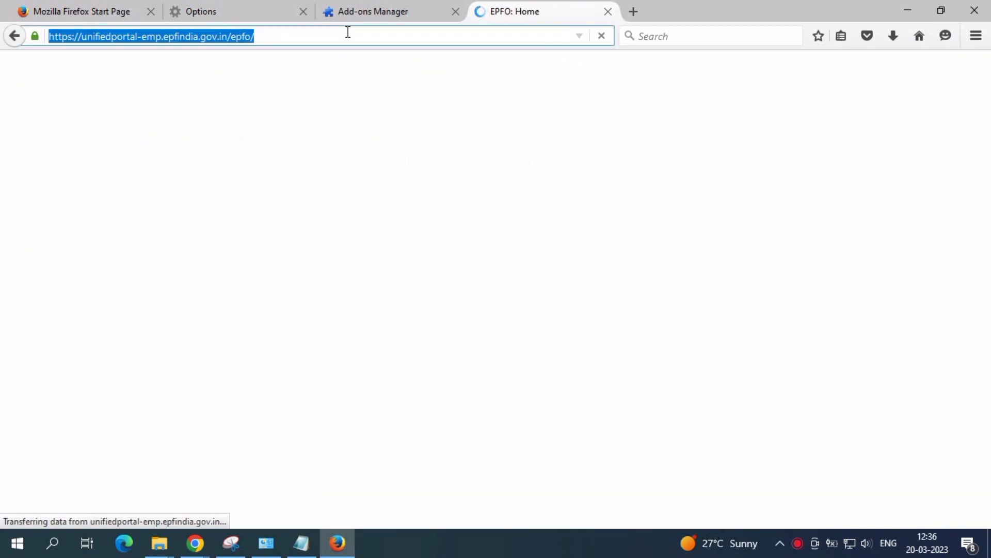
pyautogui.rightClick(238, 35)
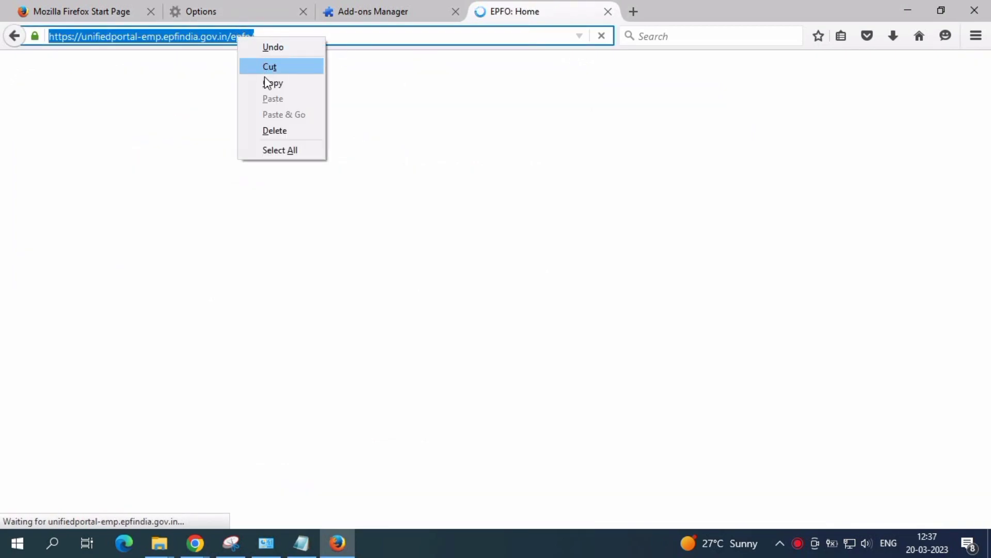
pyautogui.click(269, 81)
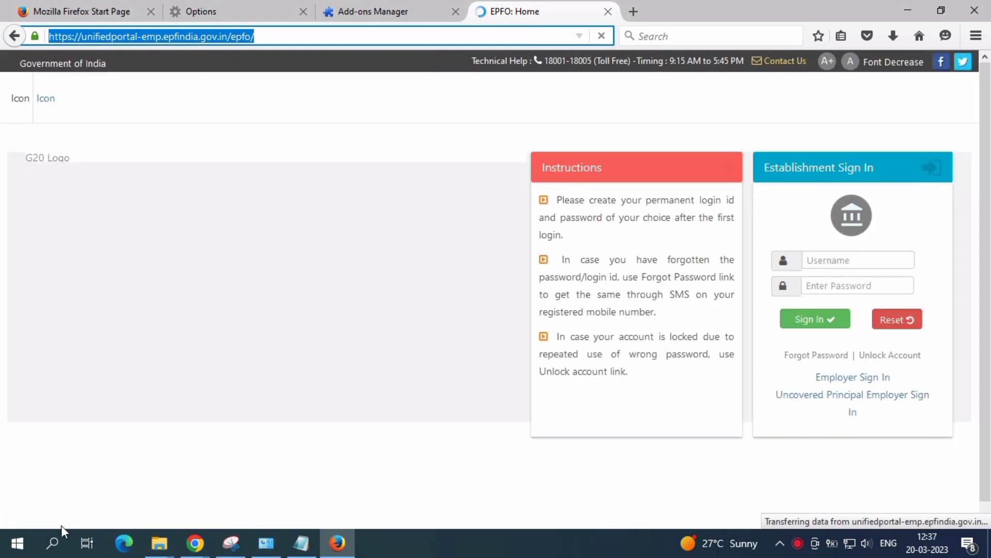
pyautogui.click(54, 540)
pyautogui.write('java')
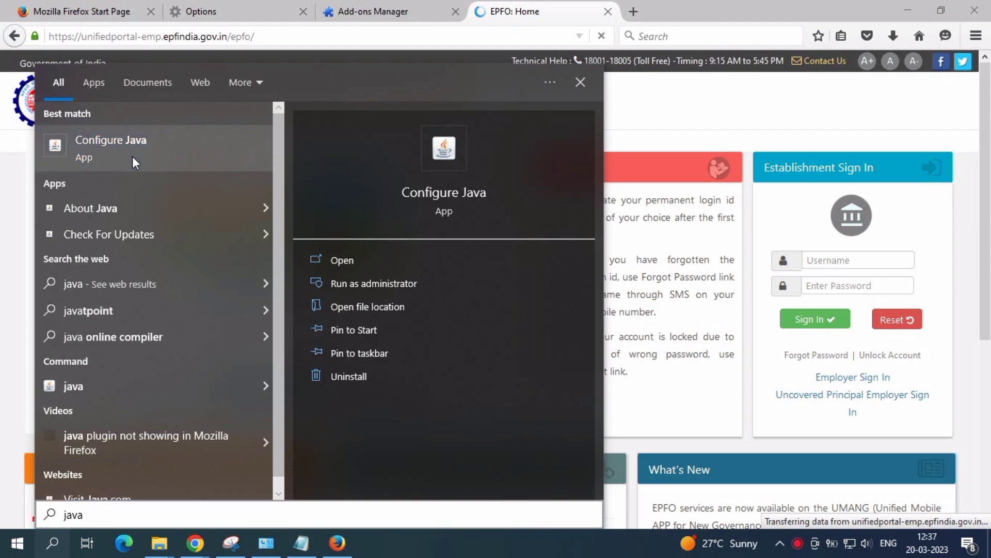
# - In Configure Java's Security tab, paste the EPFO portal URL into the Exception Site List and save
pyautogui.click(132, 156)
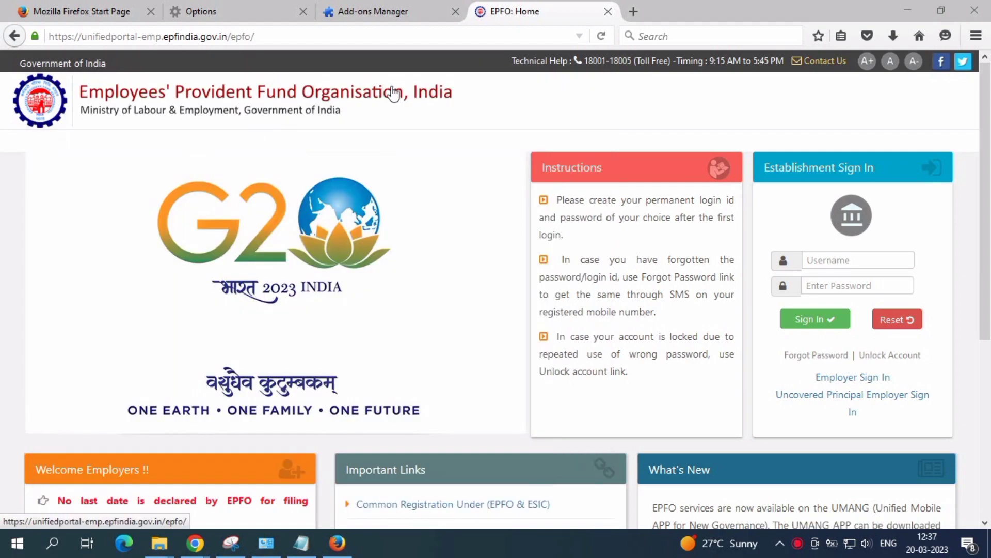
pyautogui.click(420, 41)
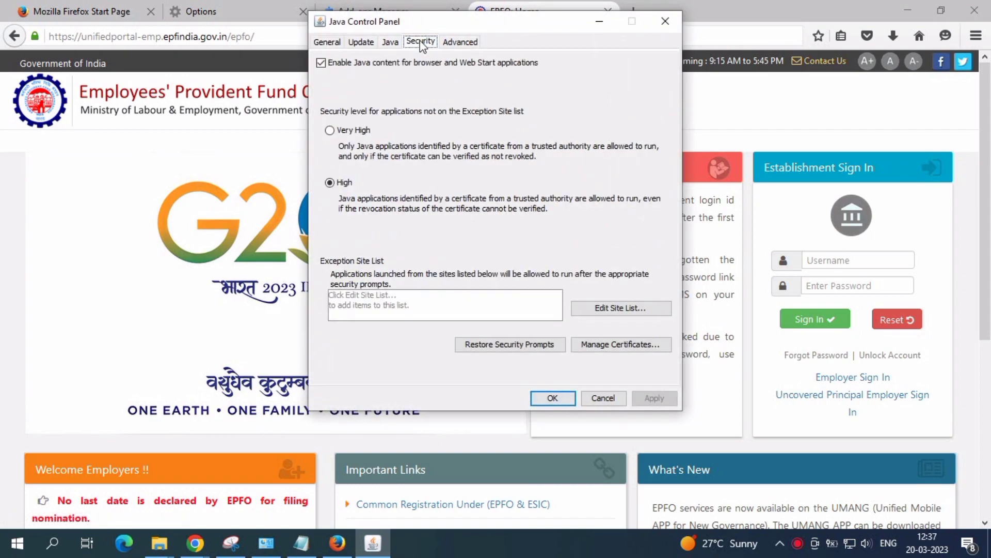
pyautogui.click(630, 308)
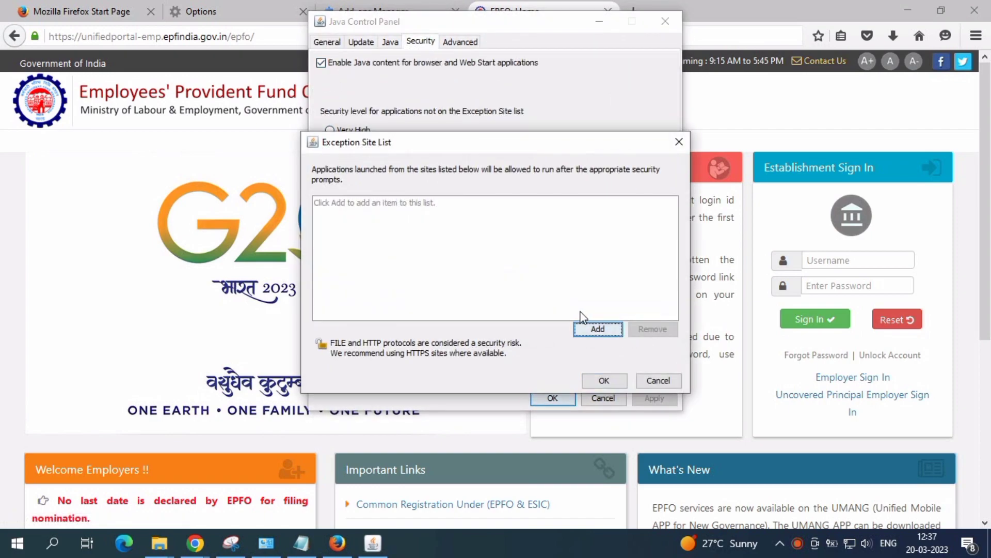
pyautogui.click(598, 329)
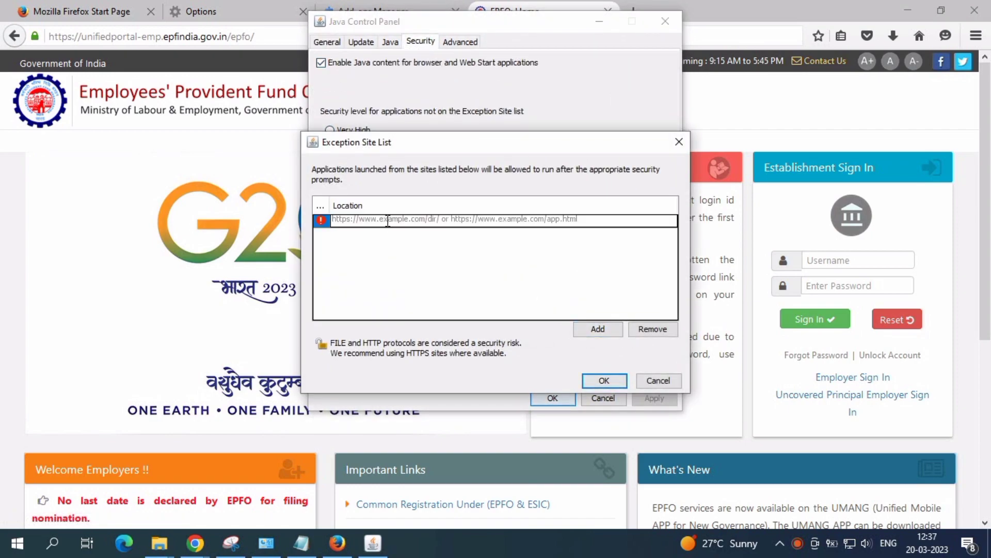
pyautogui.hotkey('ctrl', 'v')
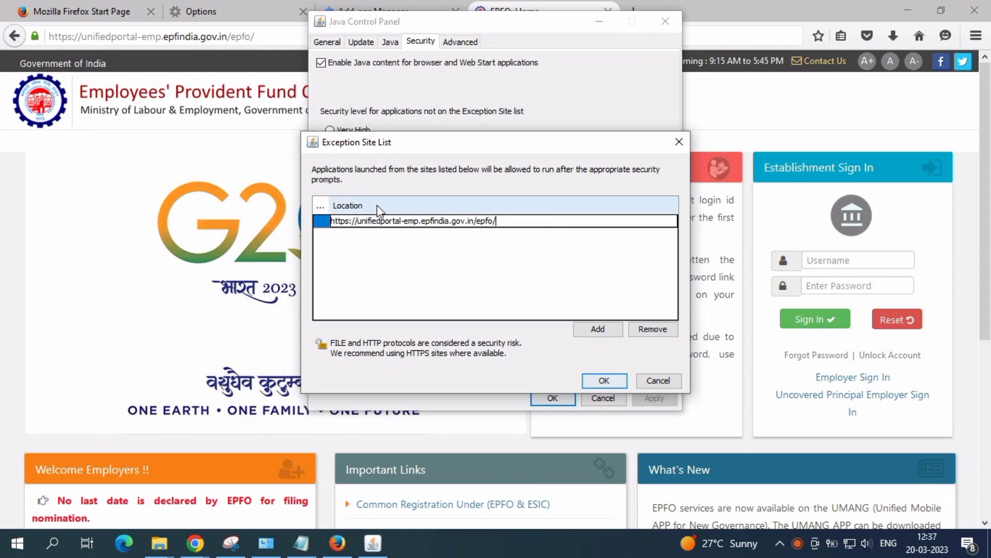
pyautogui.click(597, 329)
pyautogui.click(604, 381)
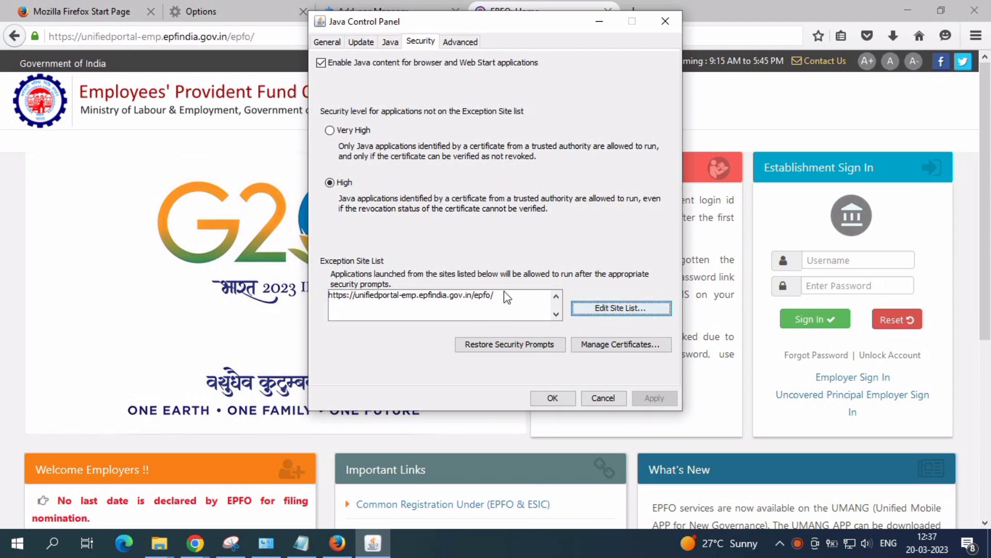
pyautogui.click(553, 398)
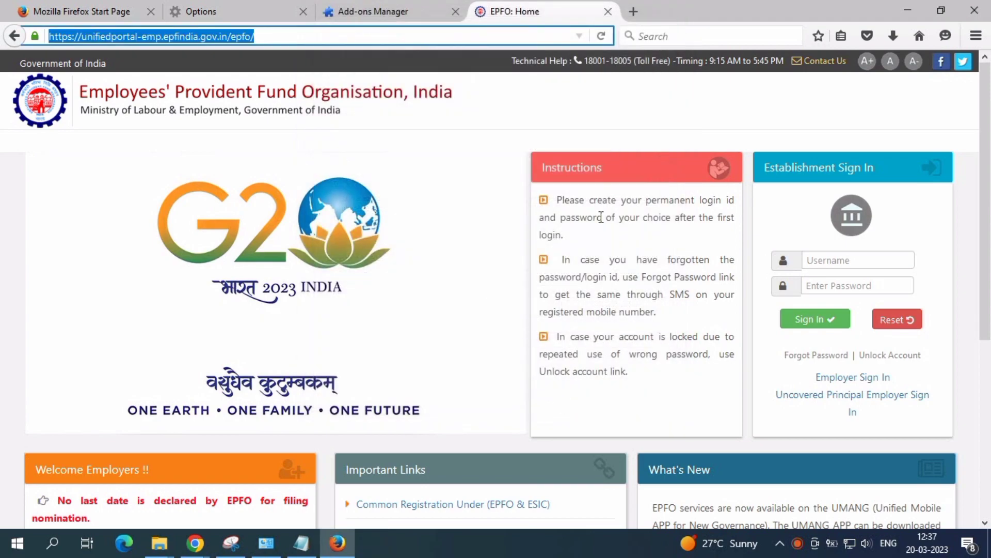
# - Close the Start Page, Options and Add-ons Manager tabs, leaving only the EPFO page
pyautogui.click(274, 32)
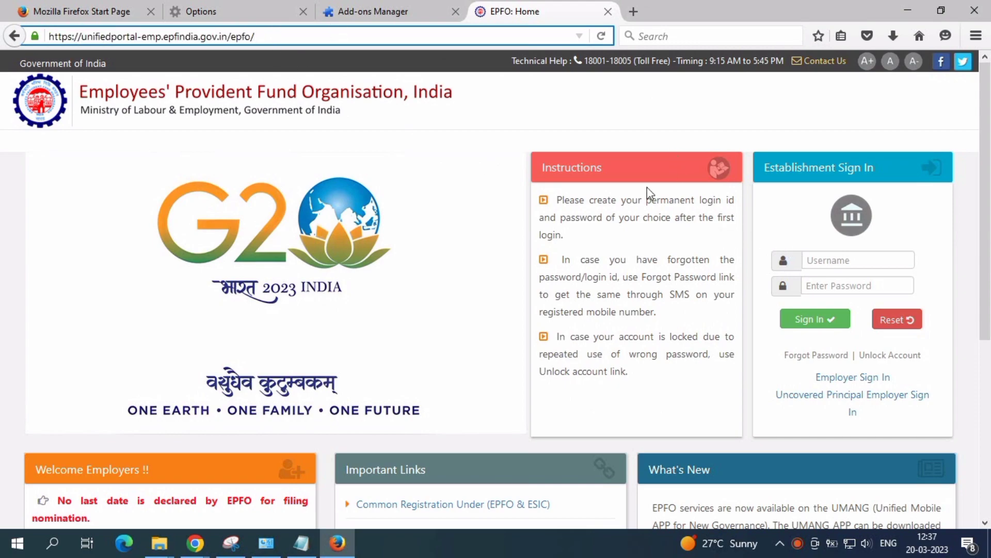
pyautogui.click(151, 11)
pyautogui.click(181, 11)
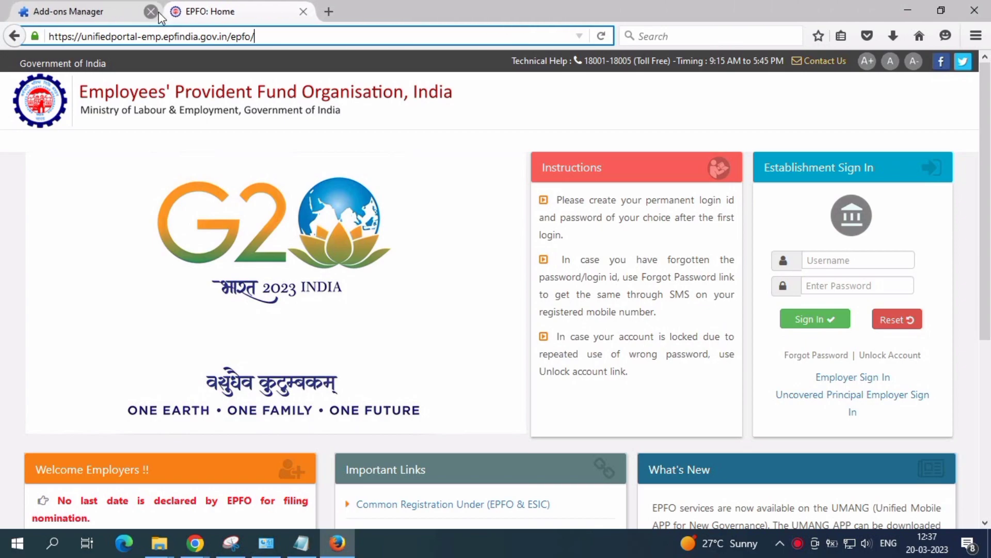
pyautogui.click(104, 11)
pyautogui.click(158, 11)
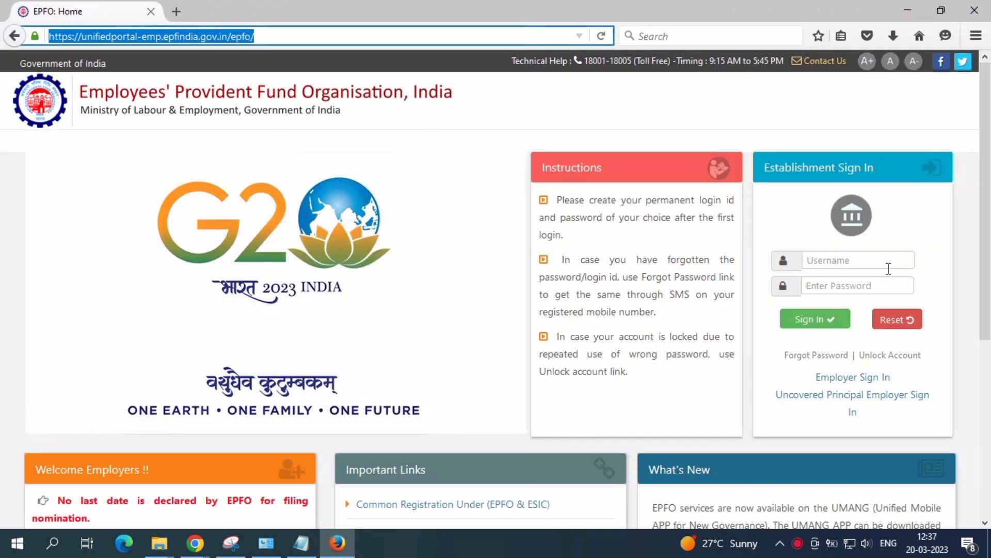
# - Enter the EPFO sign-in username and password
pyautogui.click(870, 261)
pyautogui.write('dfzxcxcvzvzxc')
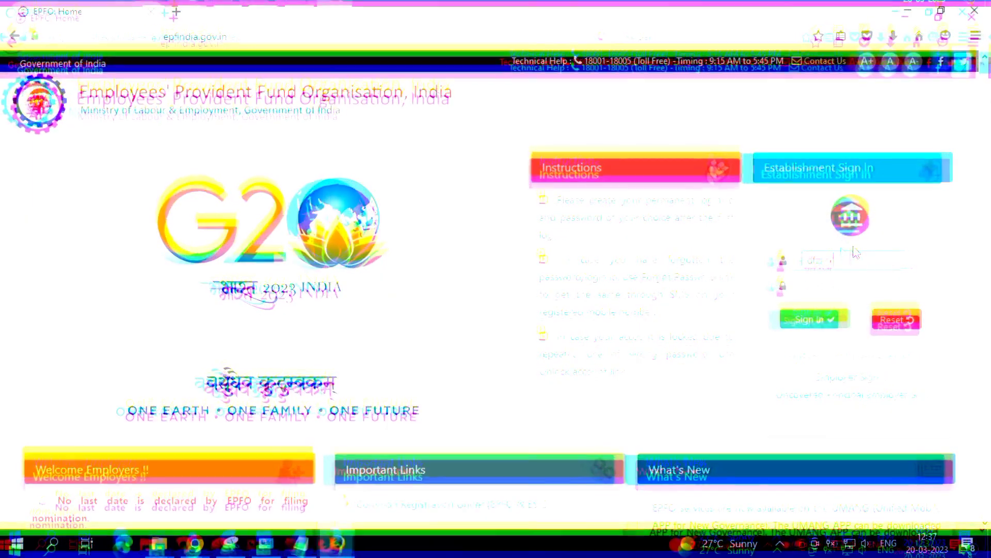
pyautogui.click(847, 286)
pyautogui.write('••••••••••••••')
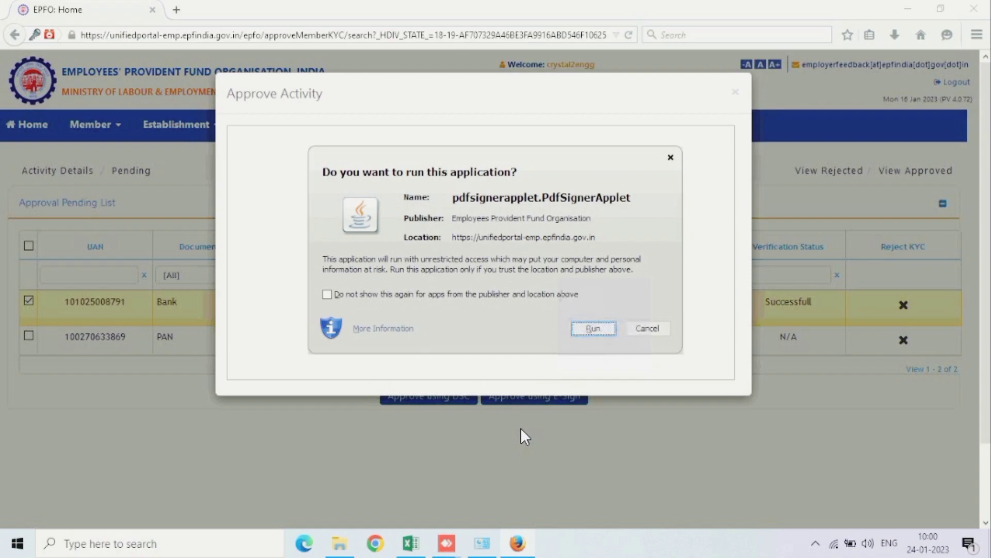
# - Run PdfSignerApplet, select the Class 3 DSC certificate, sign the PDF and log in with the user PIN
pyautogui.click(592, 329)
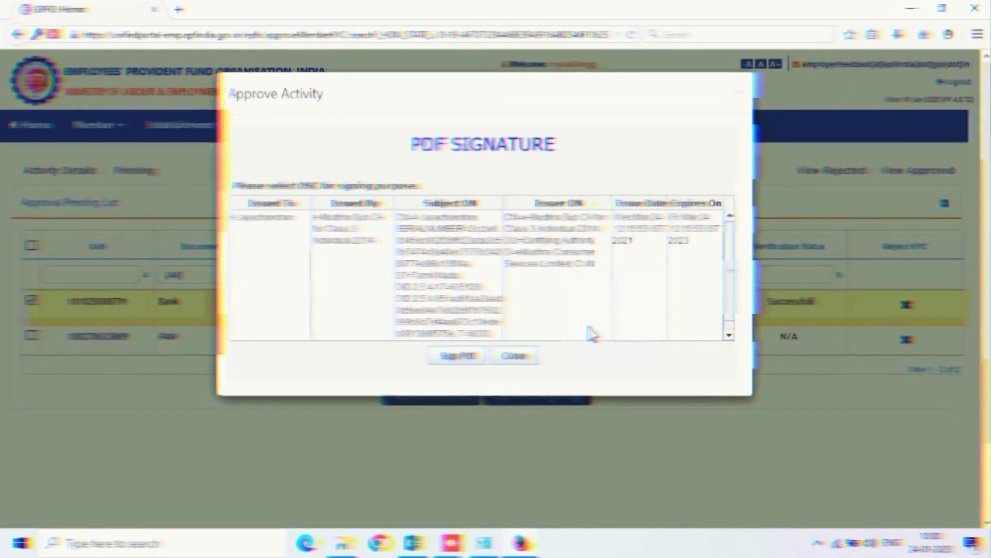
pyautogui.click(591, 331)
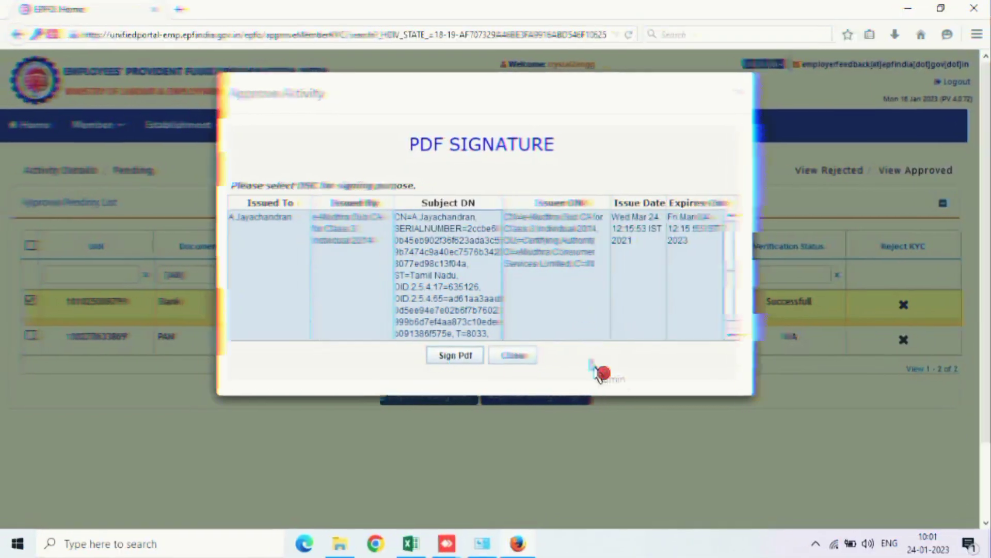
pyautogui.click(452, 356)
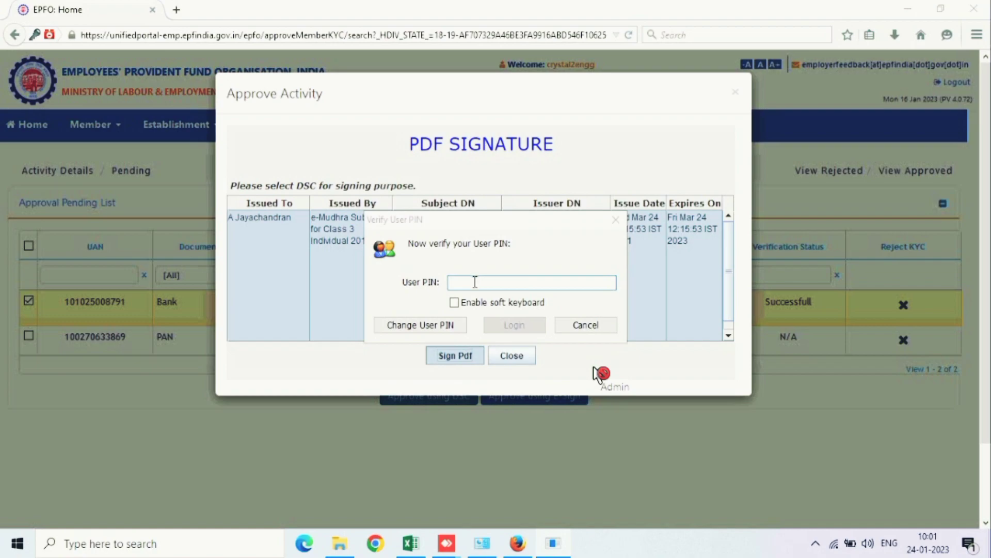
pyautogui.write('111')
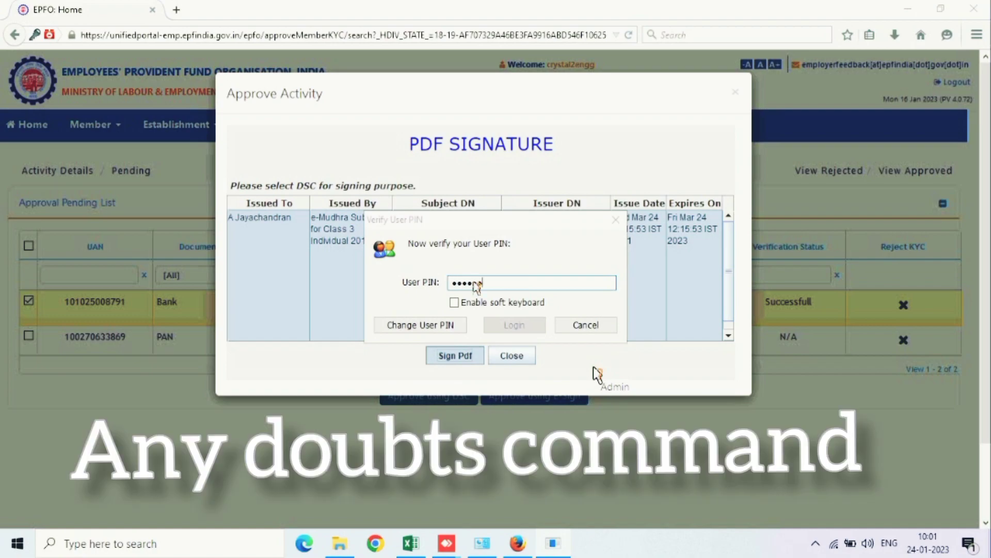
pyautogui.write('1')
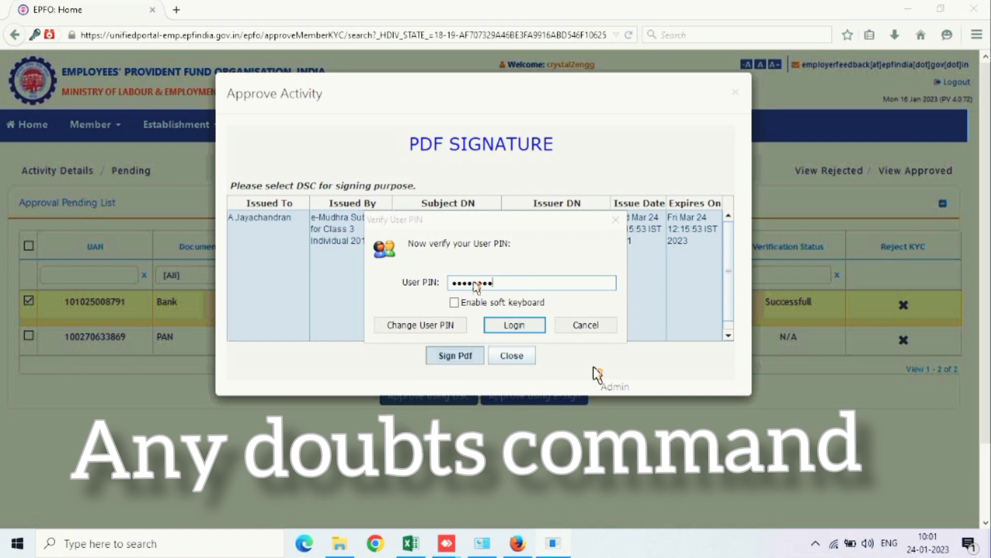
pyautogui.click(517, 326)
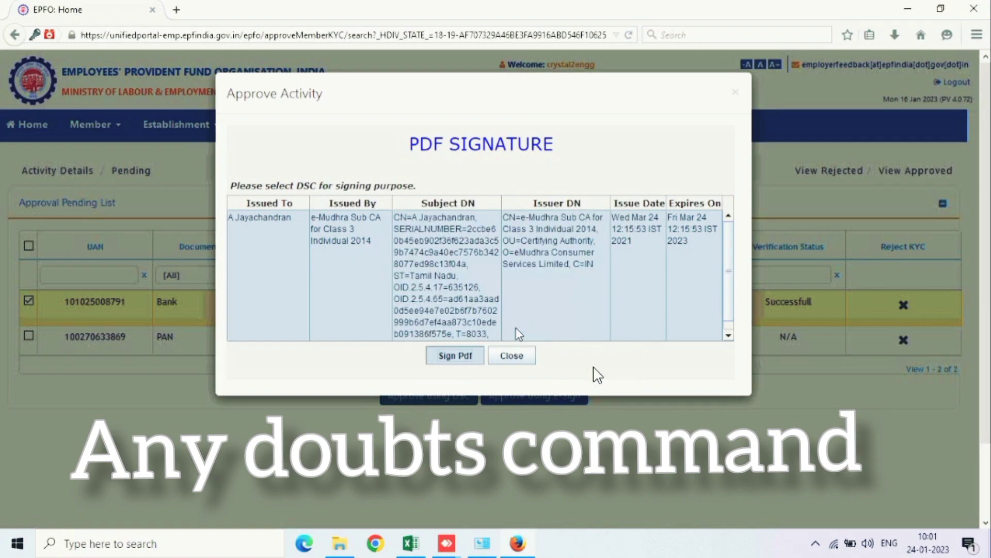